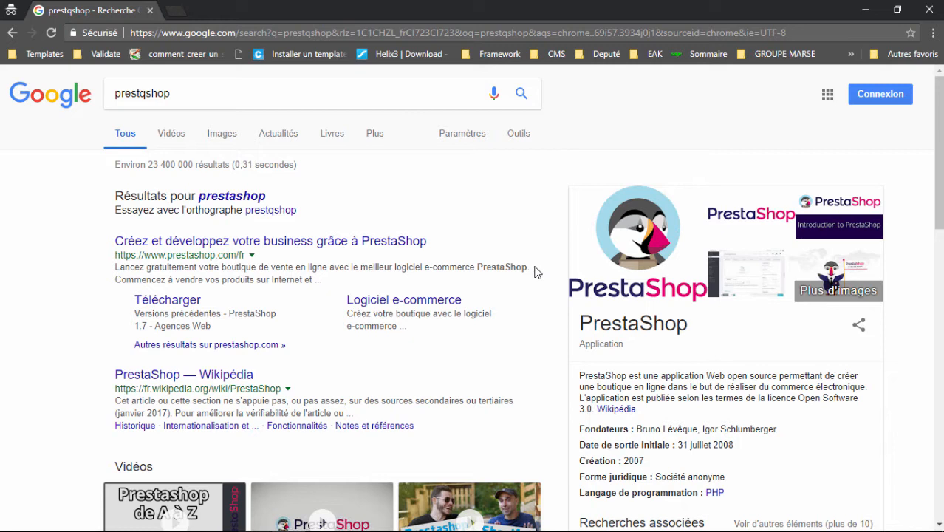
# - Go from prestashop.com via Démarrer maintenant and Sur-mesure to download prestashop_1.7.3.1.zip
pyautogui.click(230, 246)
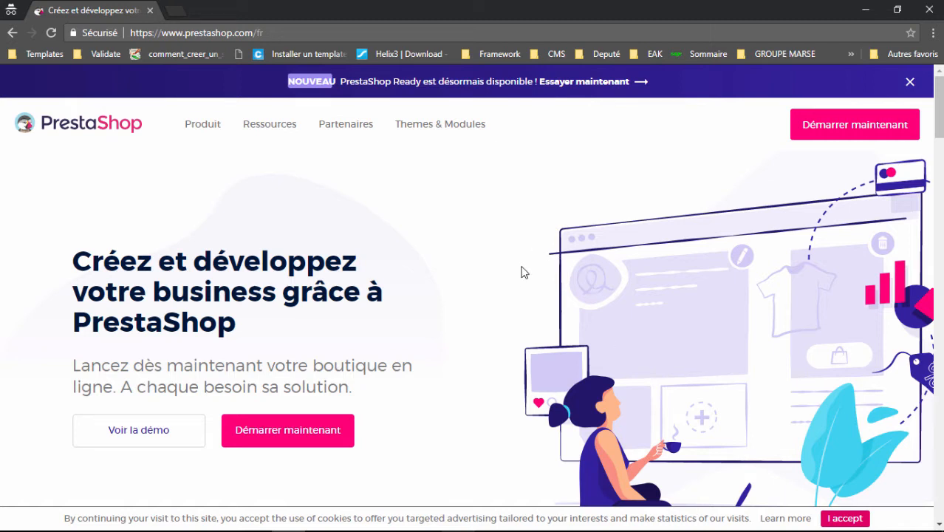
pyautogui.click(846, 138)
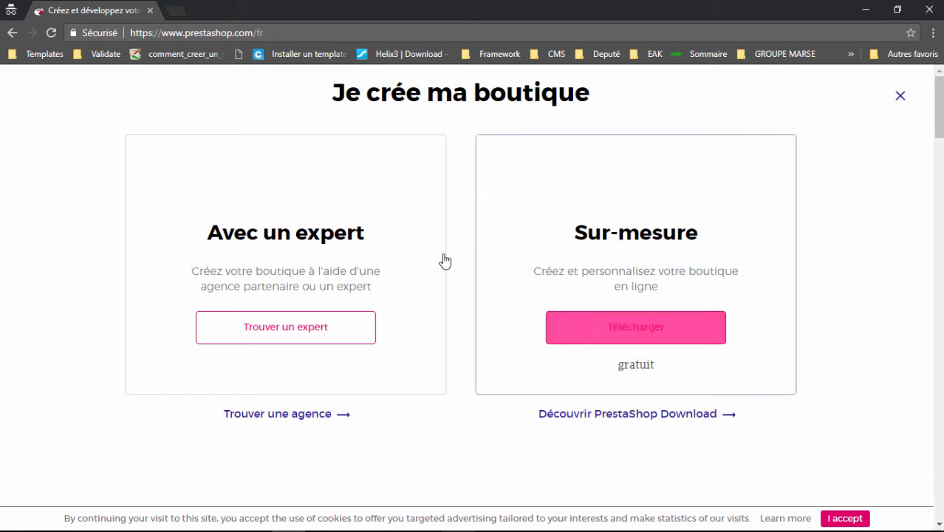
pyautogui.click(618, 334)
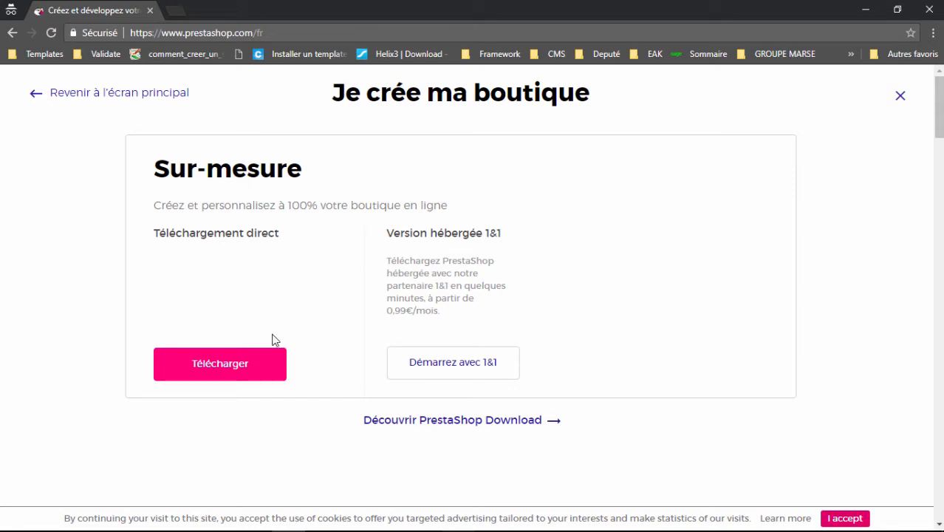
pyautogui.click(237, 371)
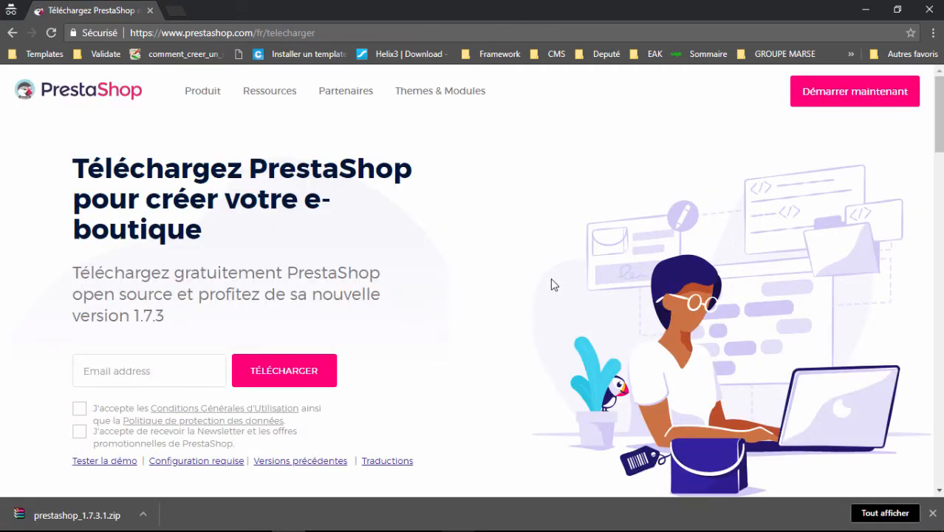
pyautogui.click(167, 376)
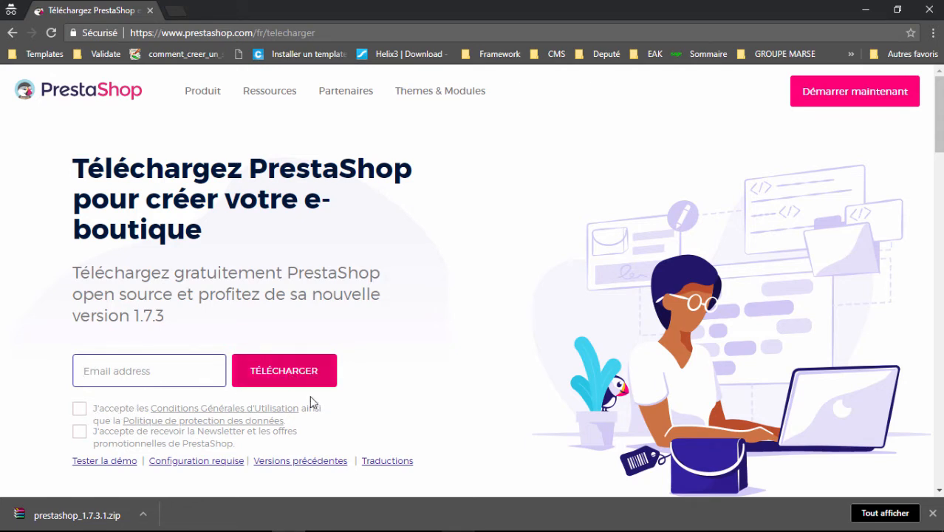
pyautogui.moveTo(292, 527)
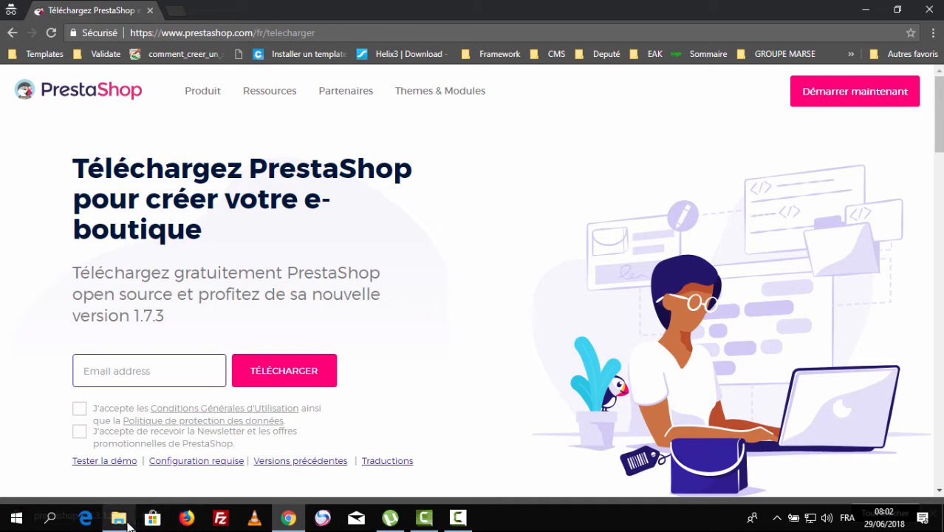
# - Find prestashop_1.7.3.1.zip in the wamp64\www\vehicule folder and open it in WinRAR
pyautogui.click(111, 518)
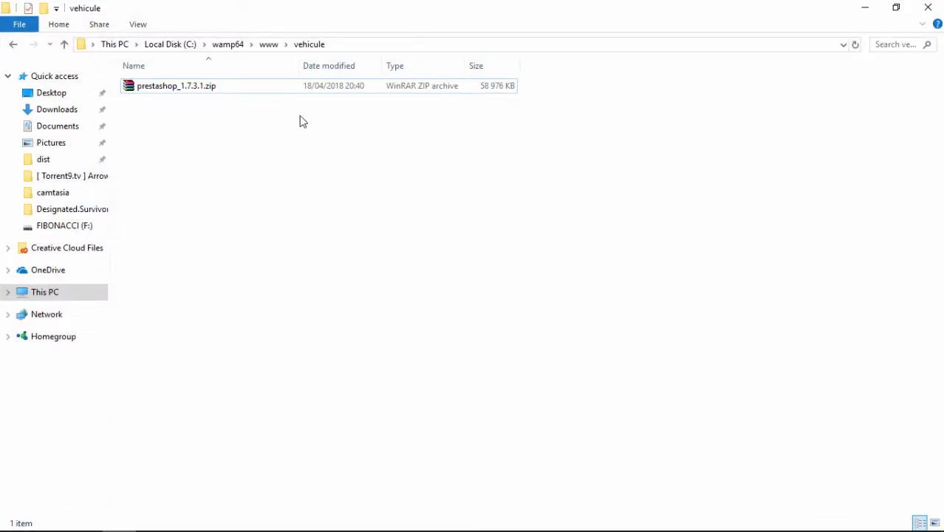
pyautogui.hotkey('alt', 'Up')
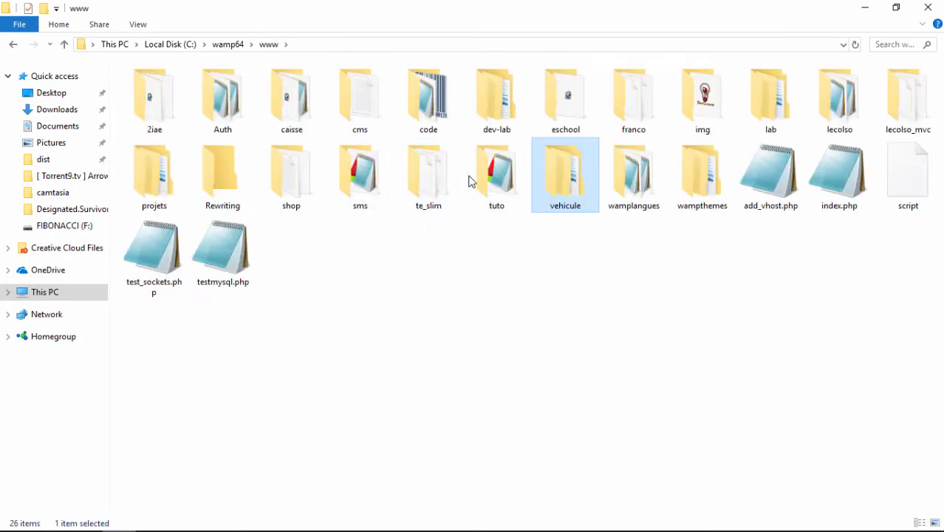
pyautogui.doubleClick(552, 183)
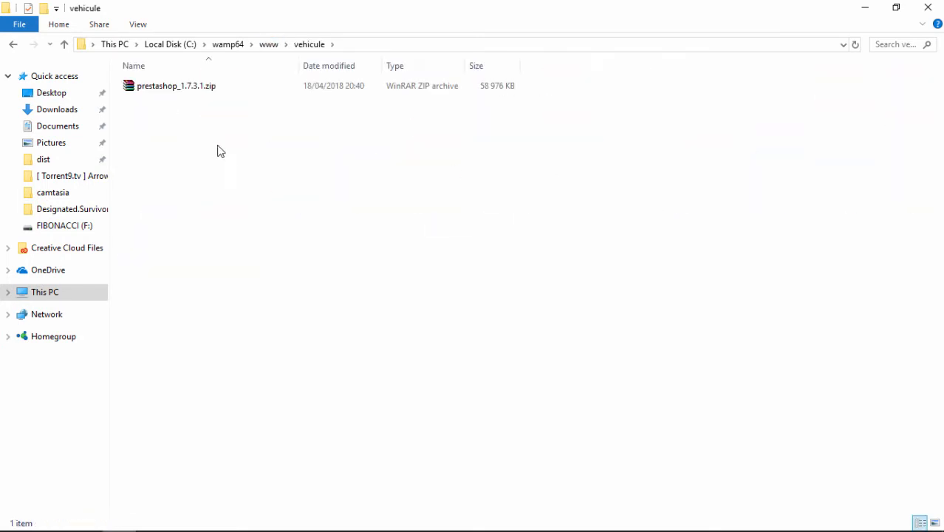
pyautogui.click(196, 92)
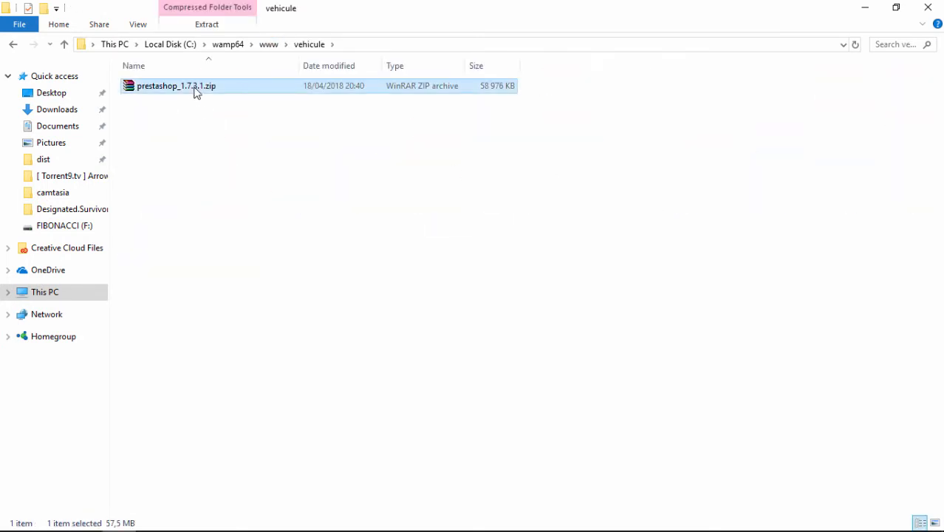
pyautogui.doubleClick(196, 89)
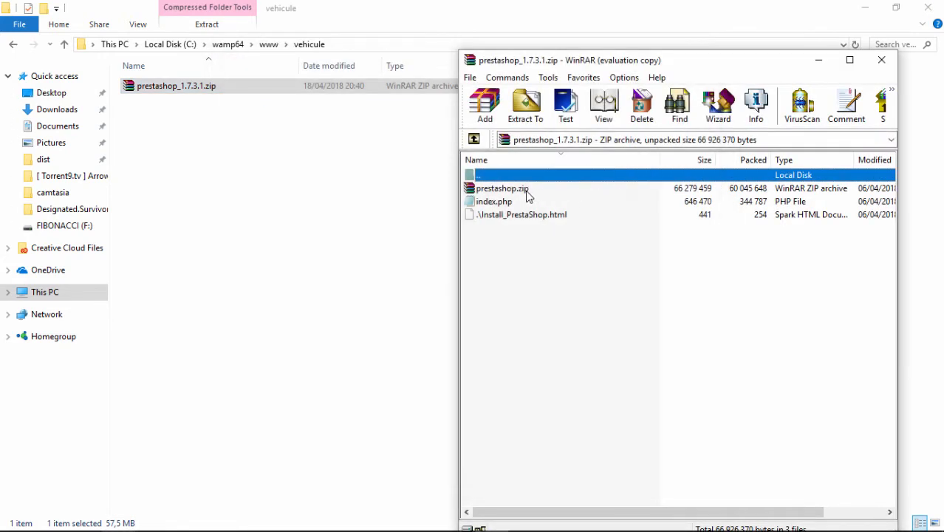
# - Look over prestashop.zip, index.php and Install_PrestaShop.html in WinRAR, then close the archive
pyautogui.click(523, 193)
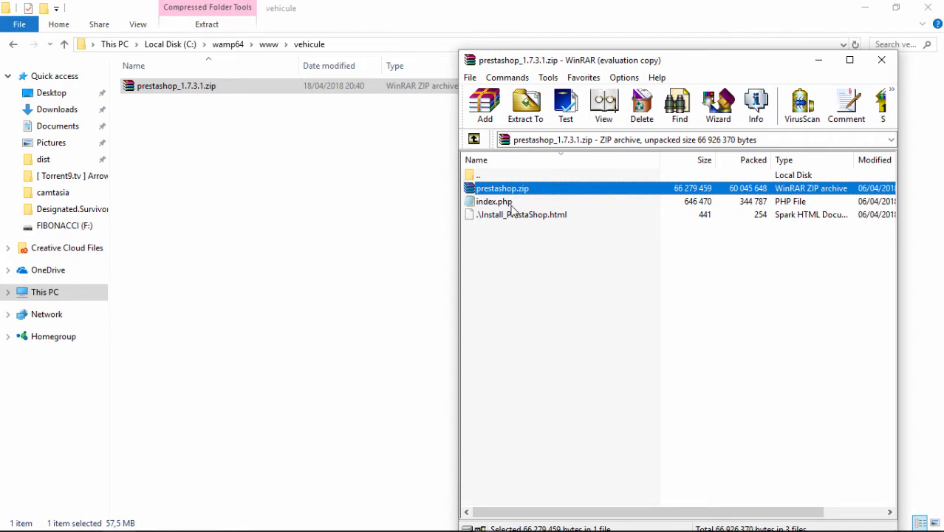
pyautogui.click(511, 207)
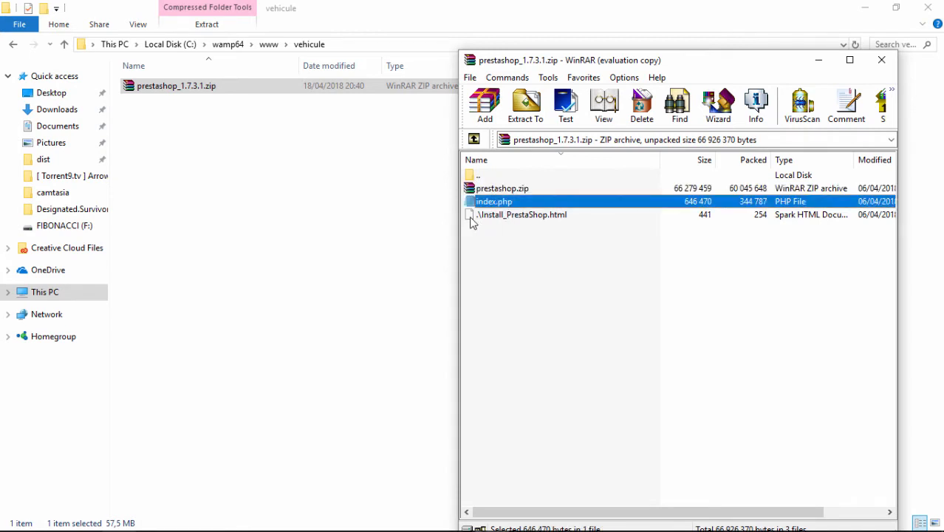
pyautogui.click(513, 220)
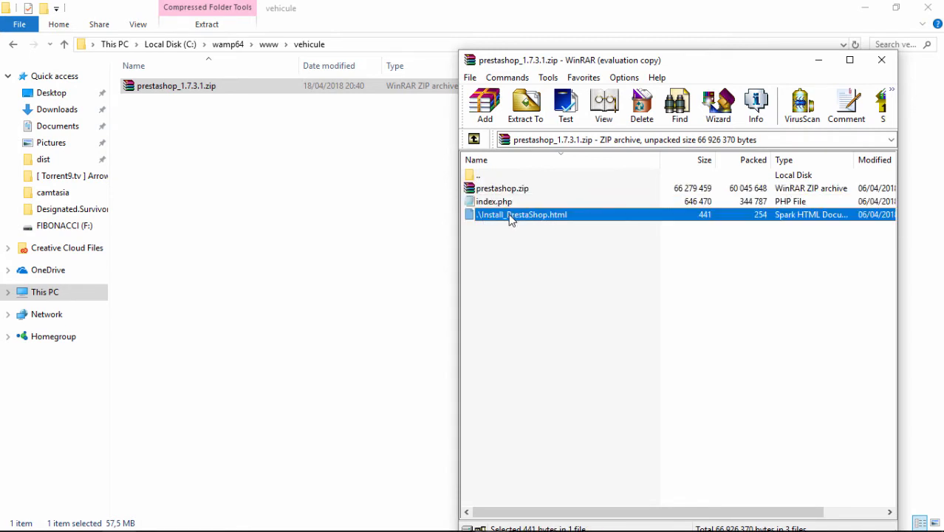
pyautogui.click(497, 206)
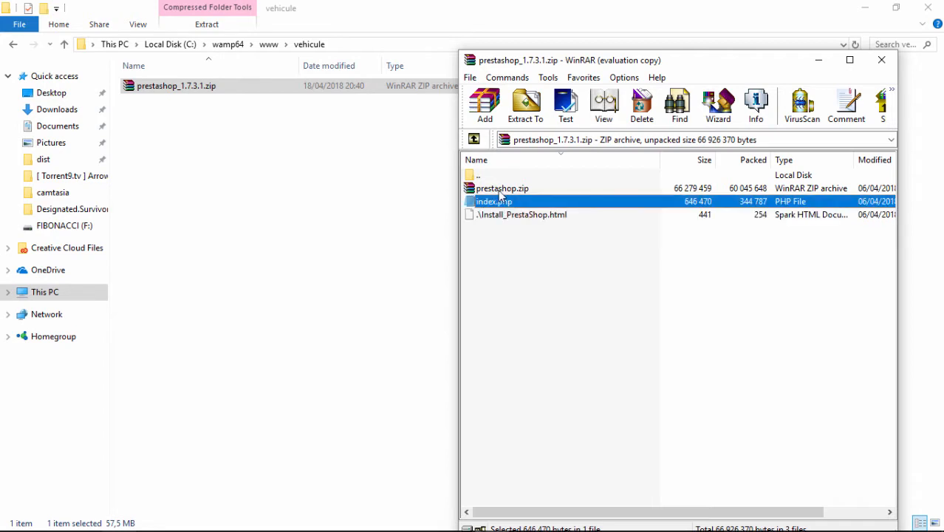
pyautogui.click(498, 190)
pyautogui.click(500, 201)
pyautogui.click(499, 190)
pyautogui.click(499, 201)
pyautogui.click(501, 190)
pyautogui.click(502, 204)
pyautogui.click(881, 60)
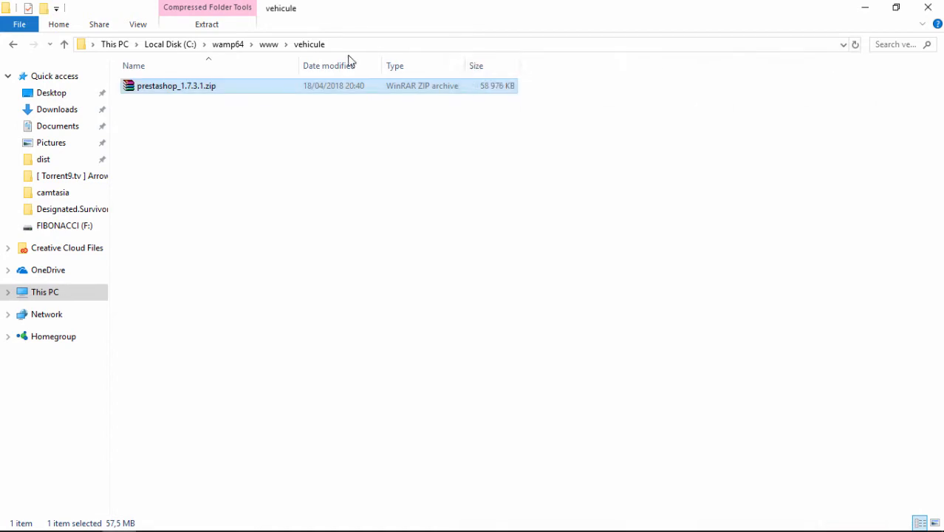
# - Extract prestashop_1.7.3.1.zip here and refresh vehicule to show index.php, Install_PrestaShop.html and prestashop.zip
pyautogui.rightClick(215, 86)
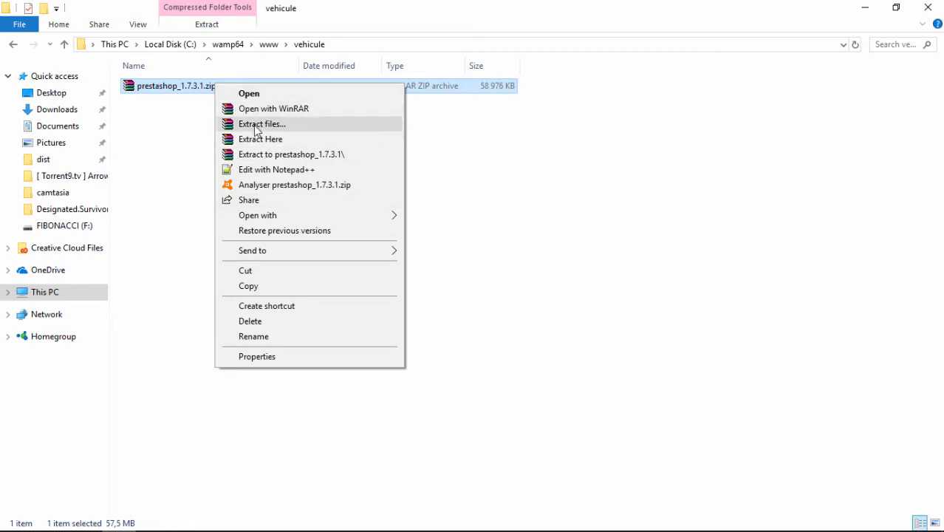
pyautogui.click(278, 140)
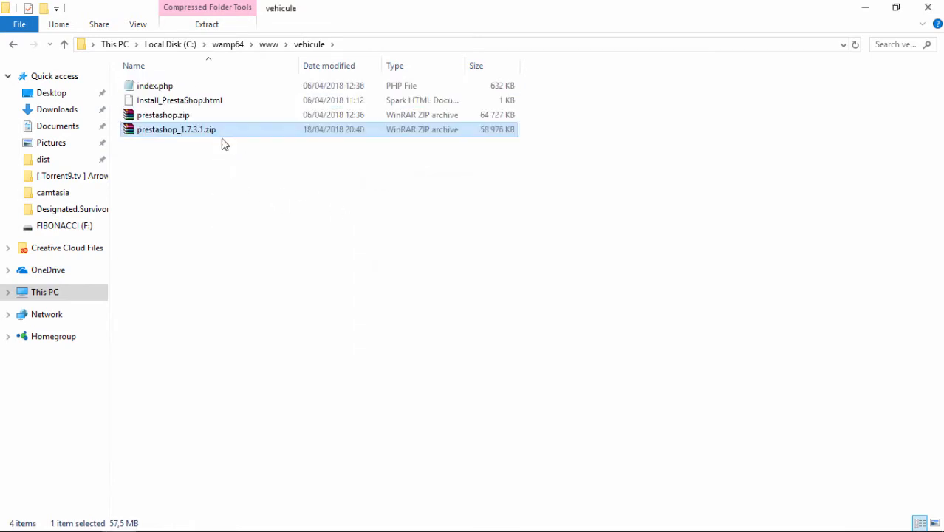
pyautogui.rightClick(222, 184)
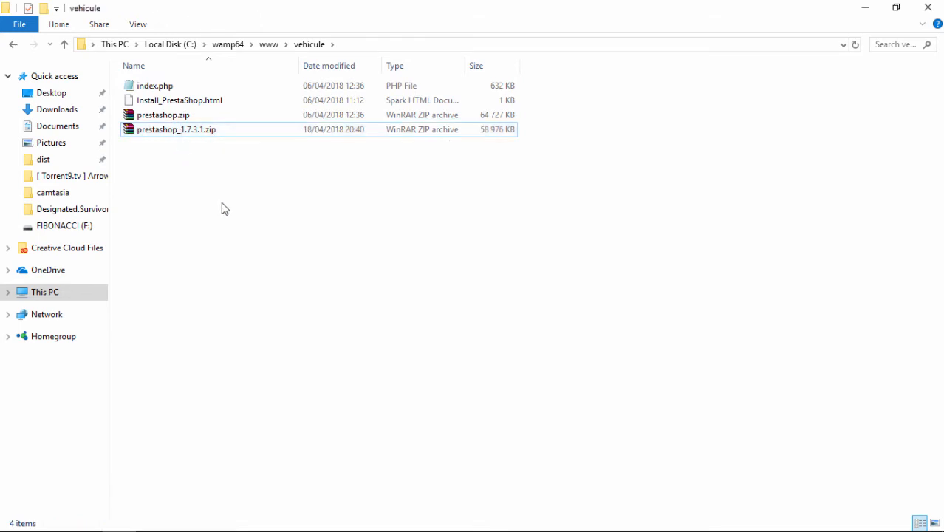
pyautogui.click(270, 240)
pyautogui.click(169, 87)
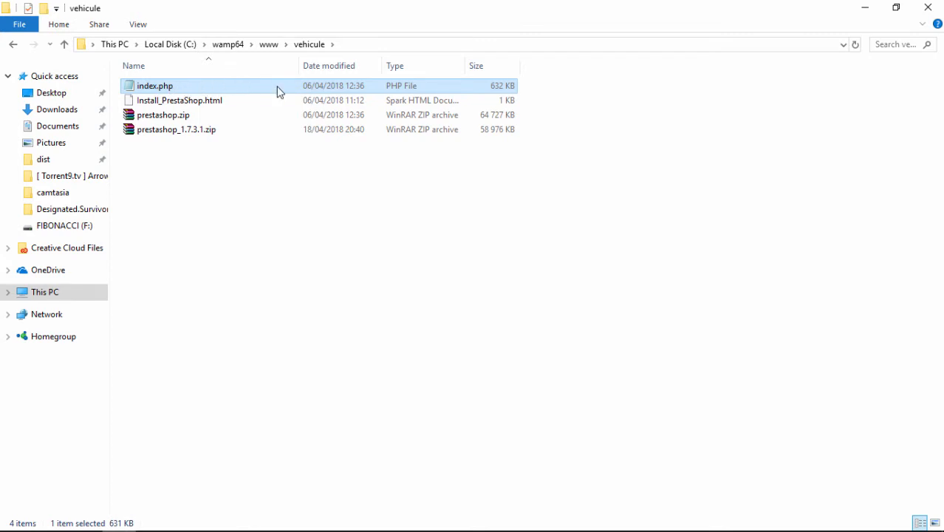
pyautogui.doubleClick(186, 117)
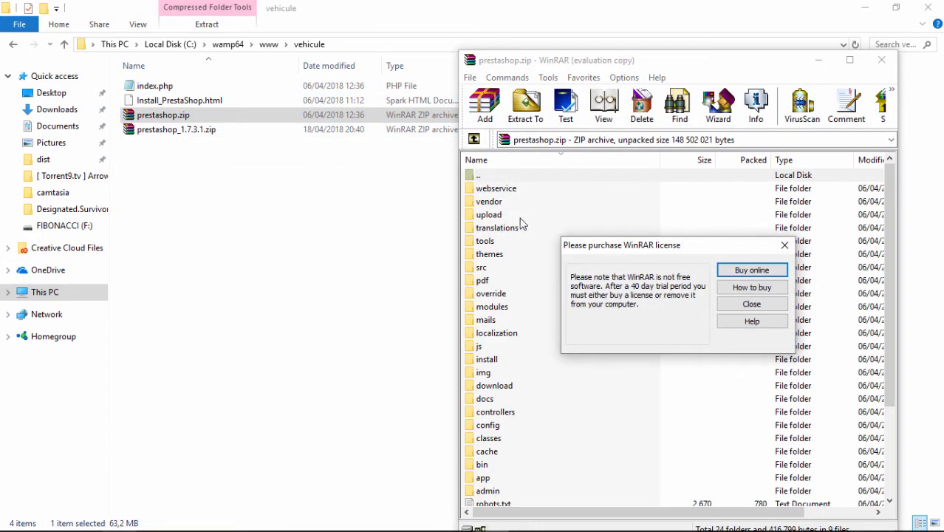
pyautogui.click(752, 305)
pyautogui.scroll(-3, 488, 281)
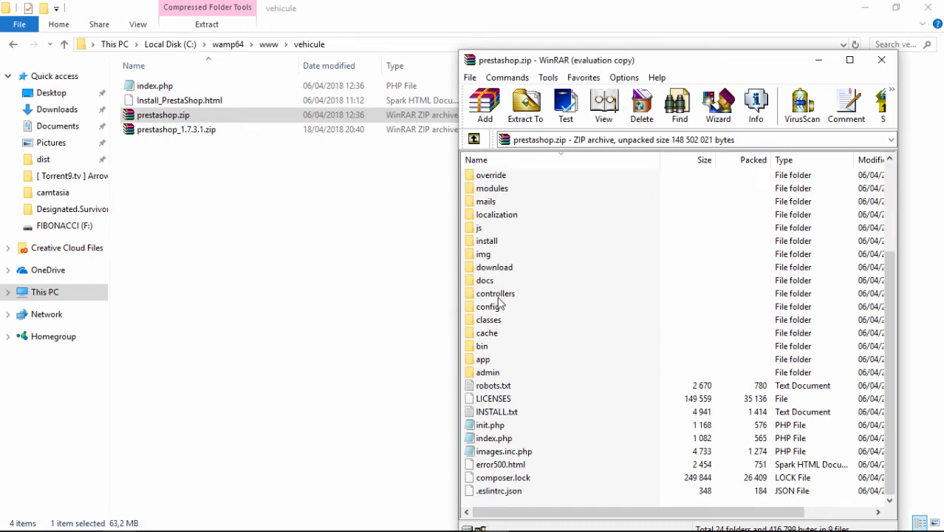
pyautogui.scroll(3, 500, 308)
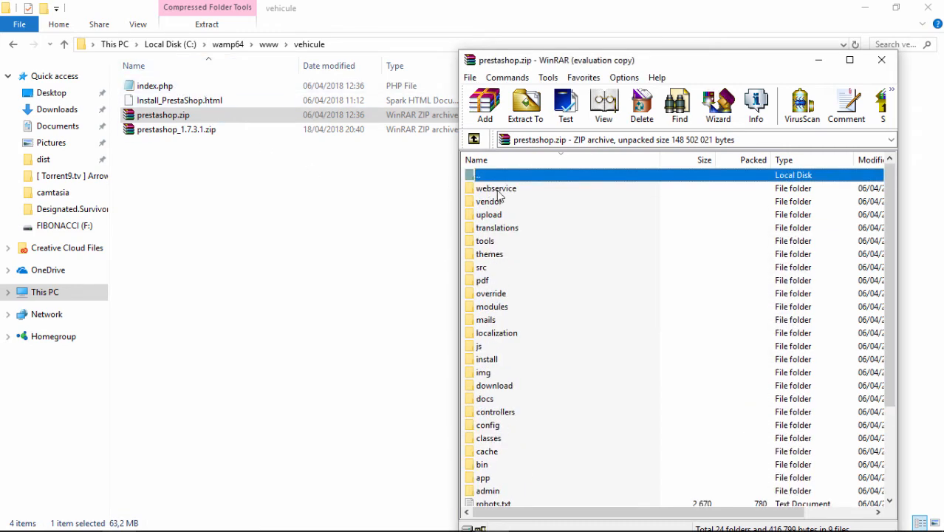
pyautogui.scroll(-1, 529, 235)
pyautogui.scroll(-2, 529, 235)
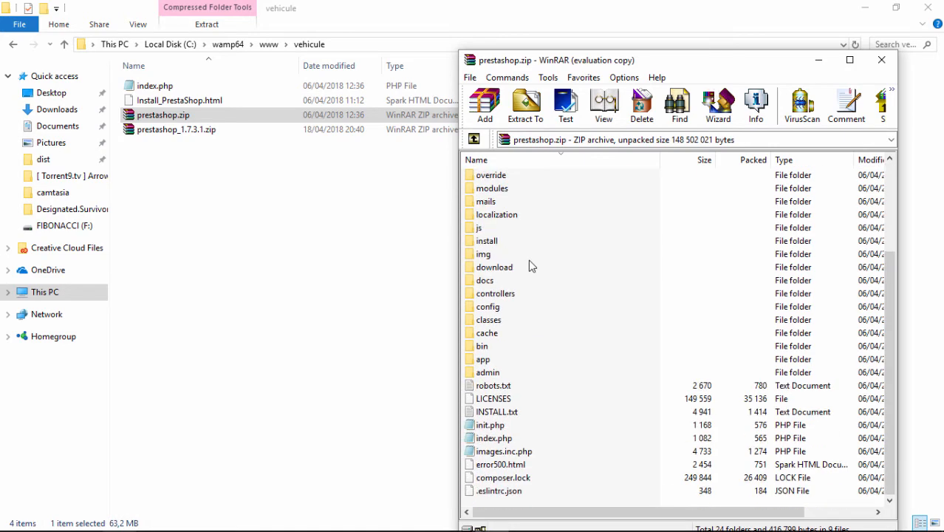
pyautogui.click(883, 59)
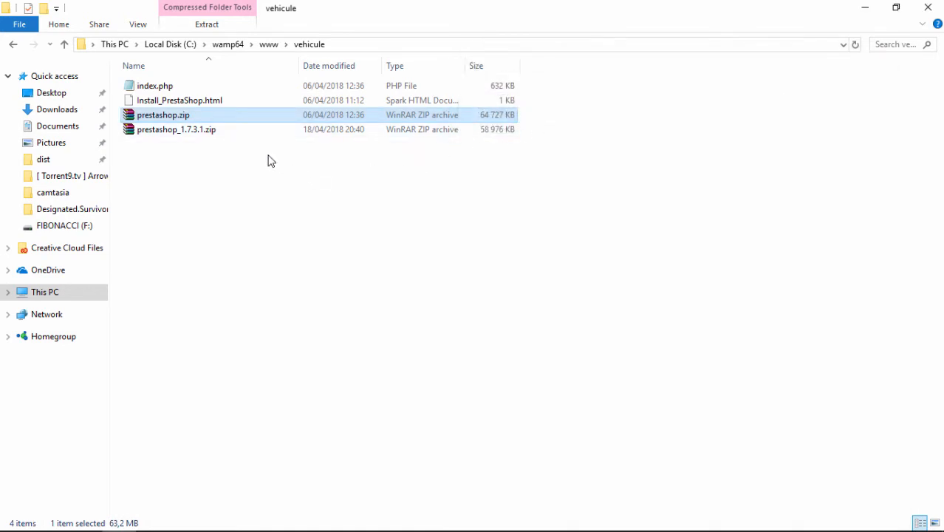
# - Load the WampServer 3.0.6 home page at localhost in a new Chrome tab
pyautogui.moveTo(232, 529)
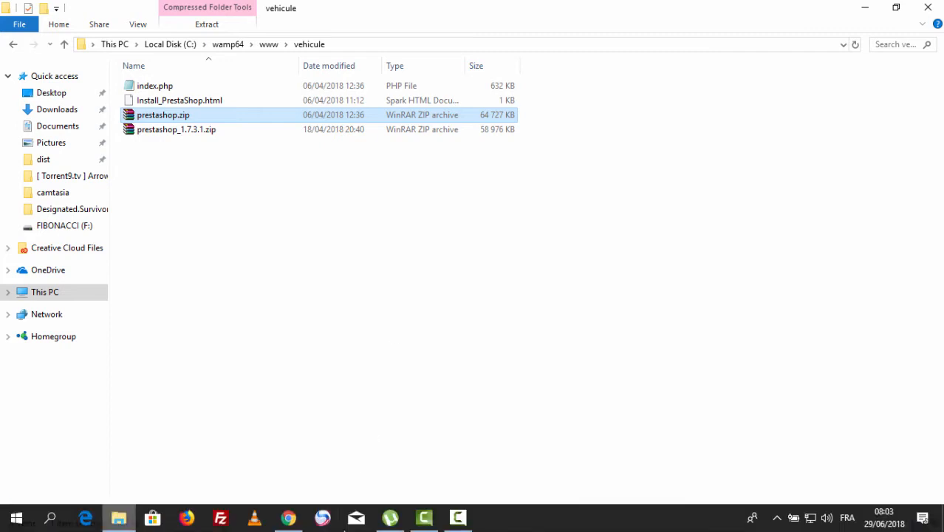
pyautogui.click(288, 517)
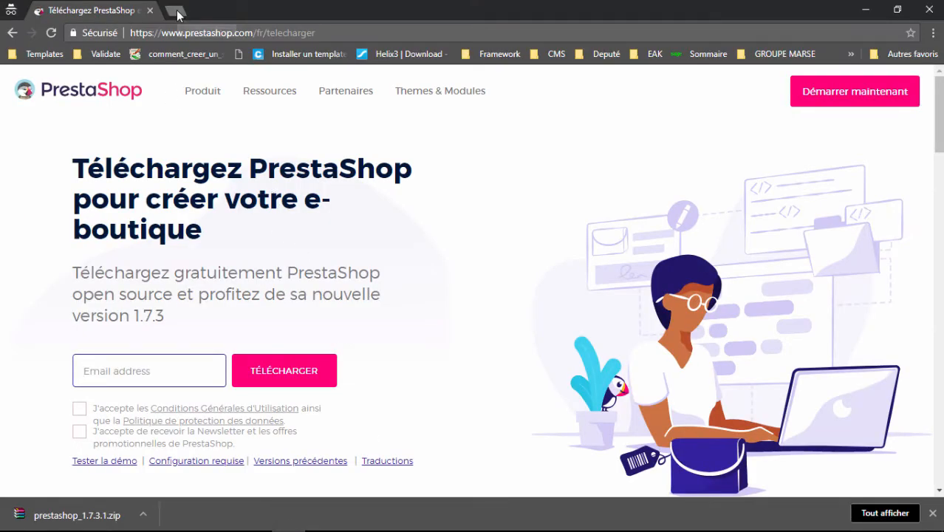
pyautogui.click(176, 10)
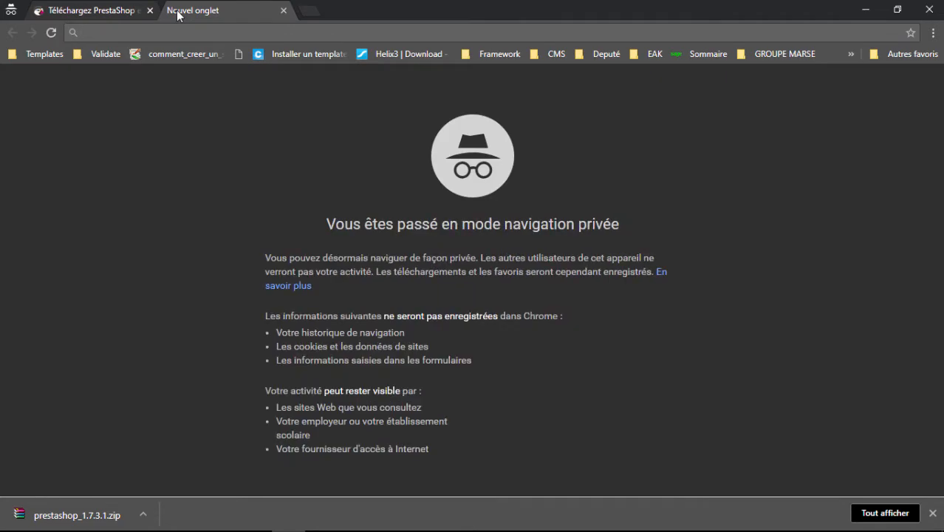
pyautogui.write('lo')
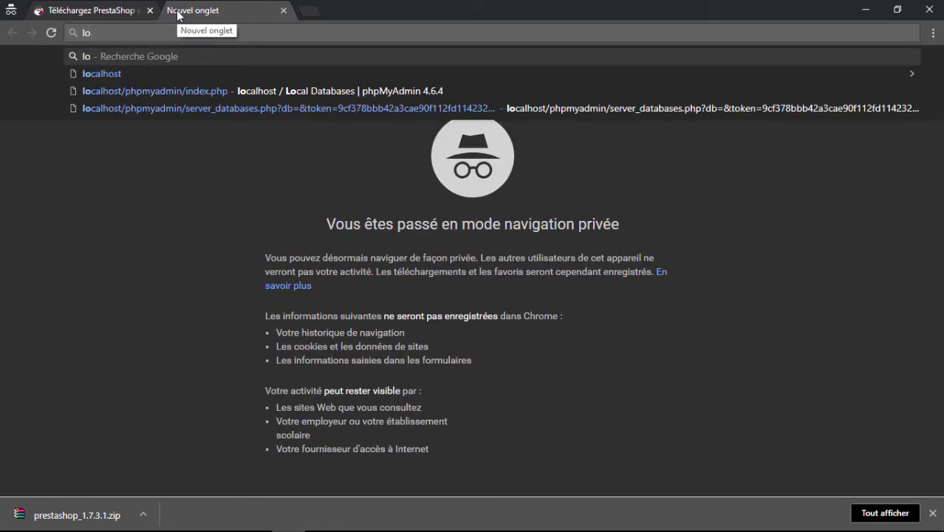
pyautogui.write('qclh')
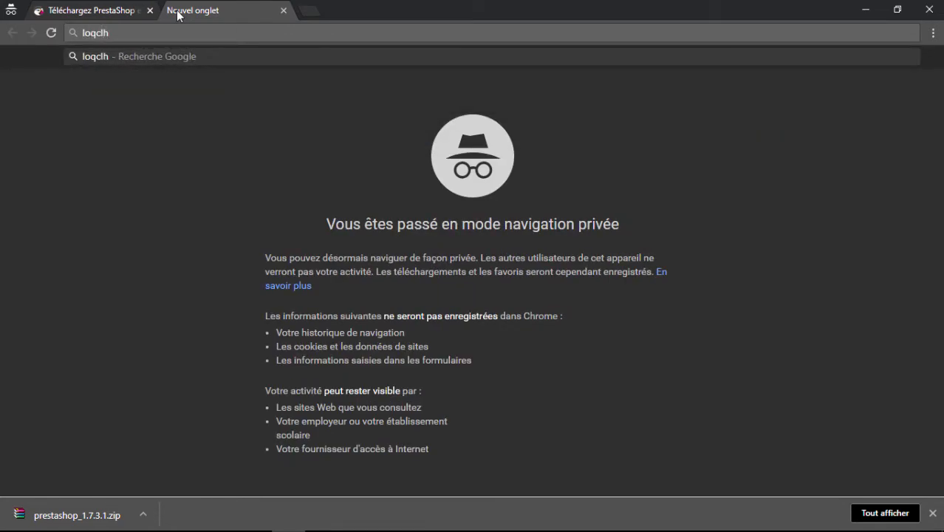
pyautogui.press('BackSpace')
pyautogui.press('BackSpace')
pyautogui.press('BackSpace')
pyautogui.press('BackSpace')
pyautogui.write('c')
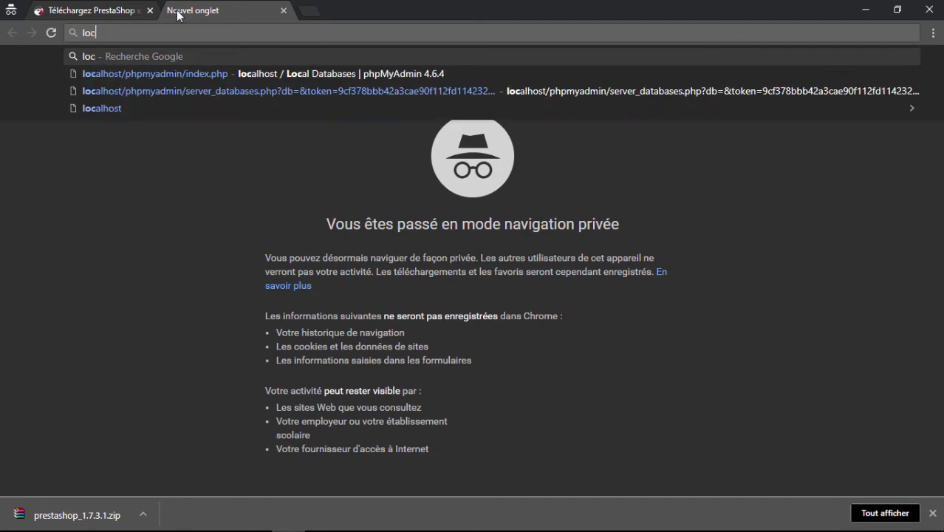
pyautogui.write('alh')
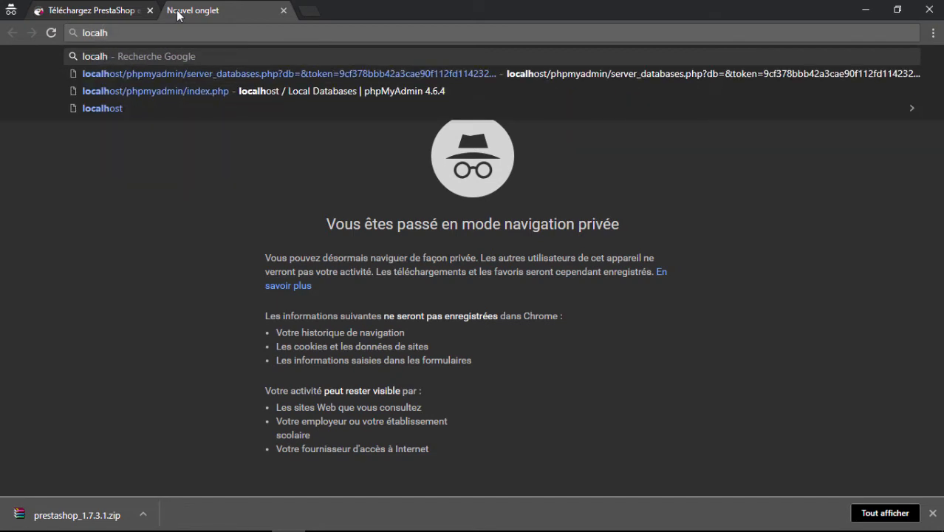
pyautogui.write('ost')
pyautogui.press('Return')
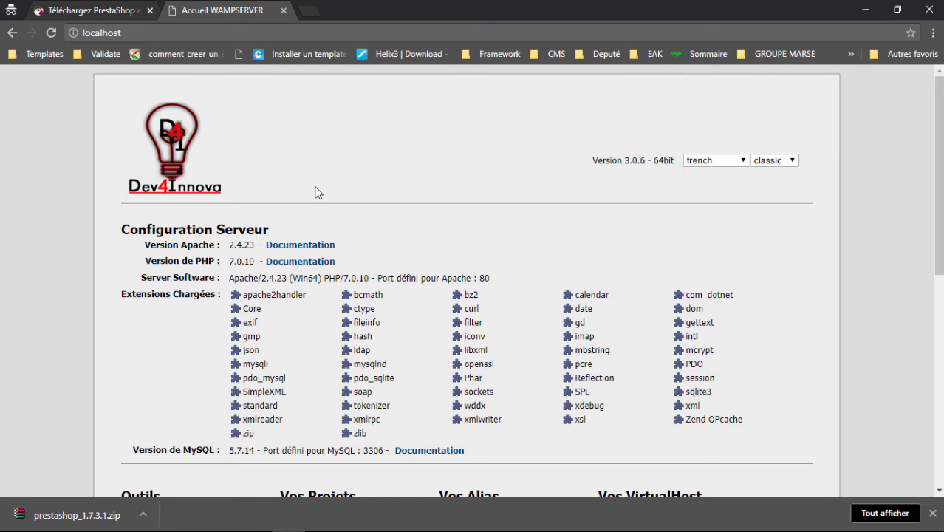
# - Scroll to the projects list and open the vehicule project
pyautogui.scroll(-6, 325, 244)
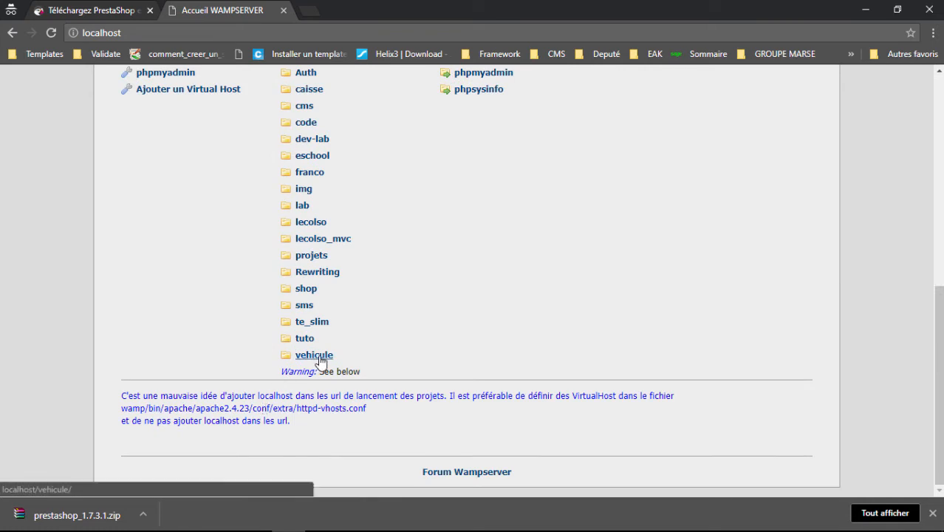
pyautogui.click(320, 357)
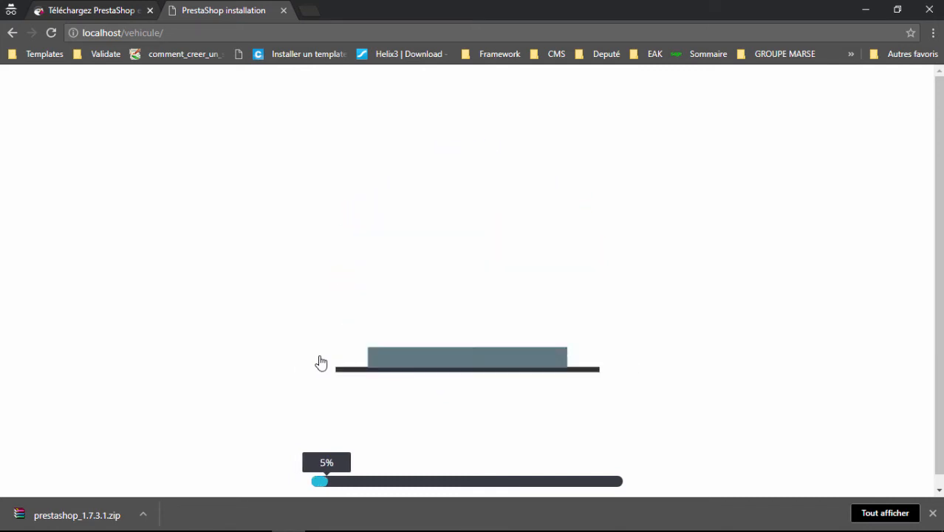
# - Dismiss Chrome's download bar while the installer unpacks files toward the French welcome page
pyautogui.click(933, 513)
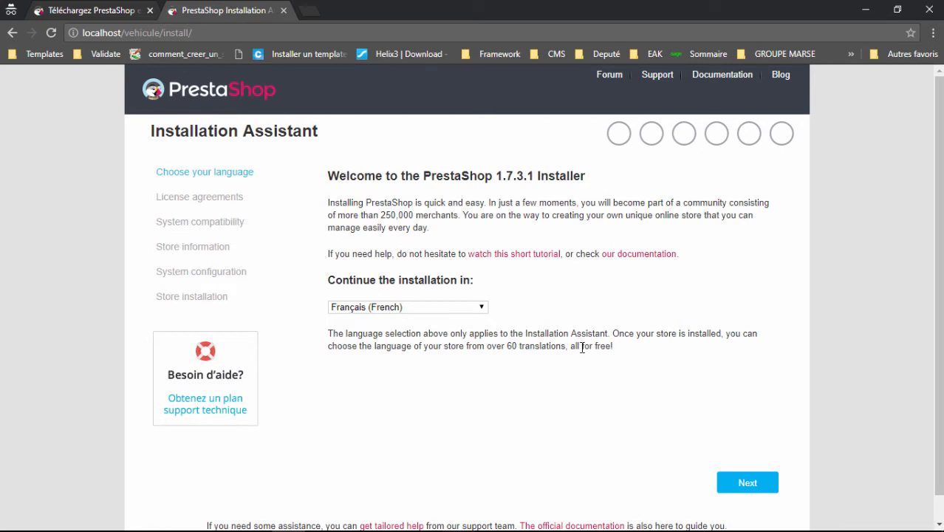
# - Continue in French, agree to the licence terms and proceed to the compatibility check
pyautogui.click(746, 489)
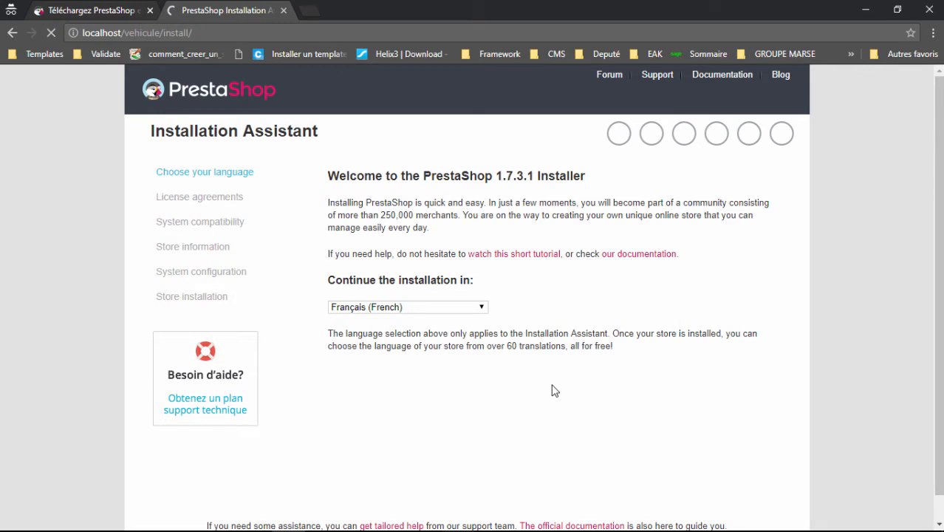
pyautogui.scroll(-1, 464, 435)
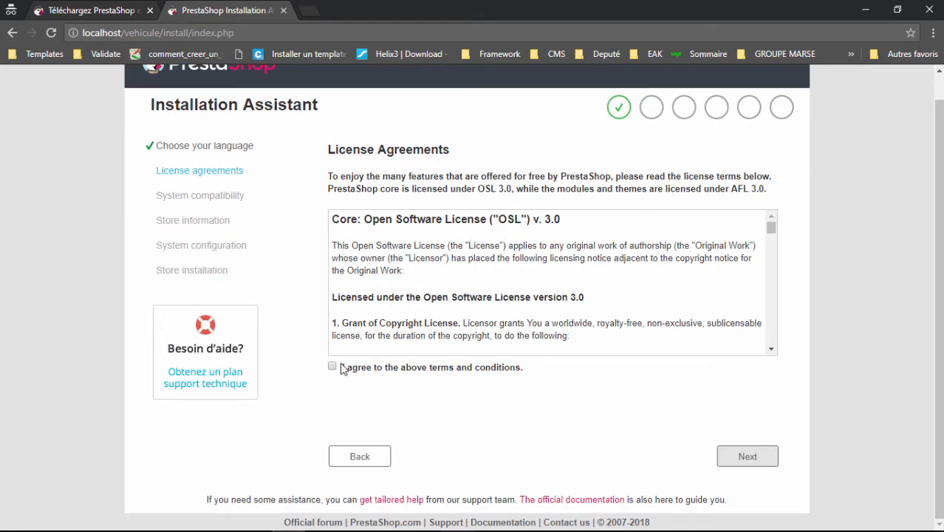
pyautogui.click(333, 371)
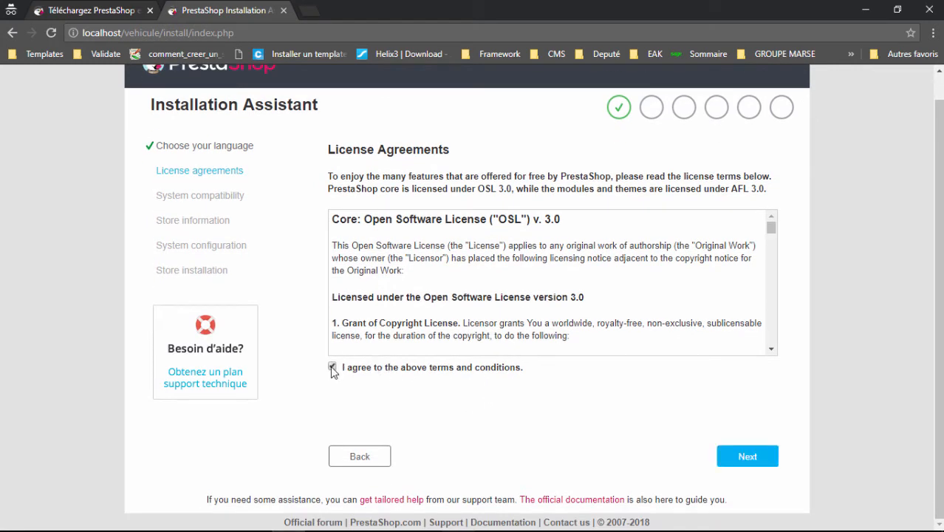
pyautogui.click(754, 464)
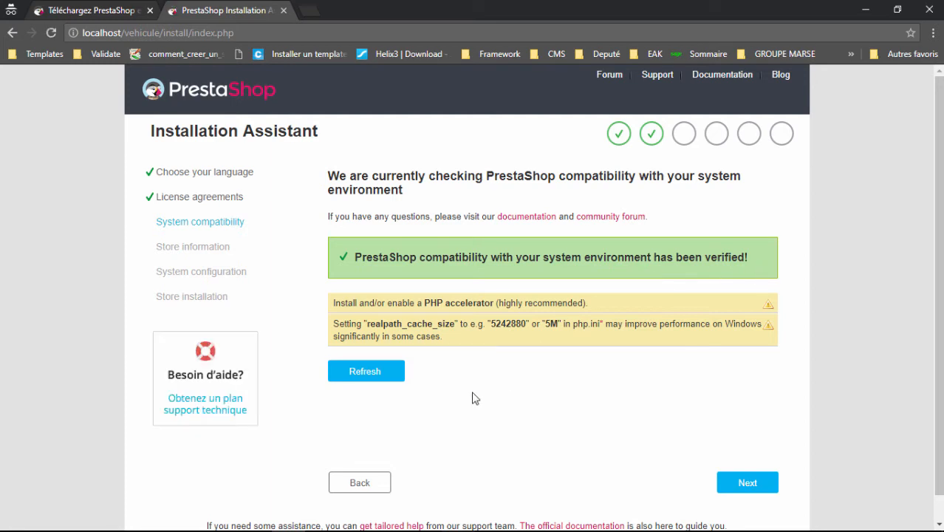
# - Proceed from the verified compatibility check to the Store information form
pyautogui.scroll(-1, 475, 393)
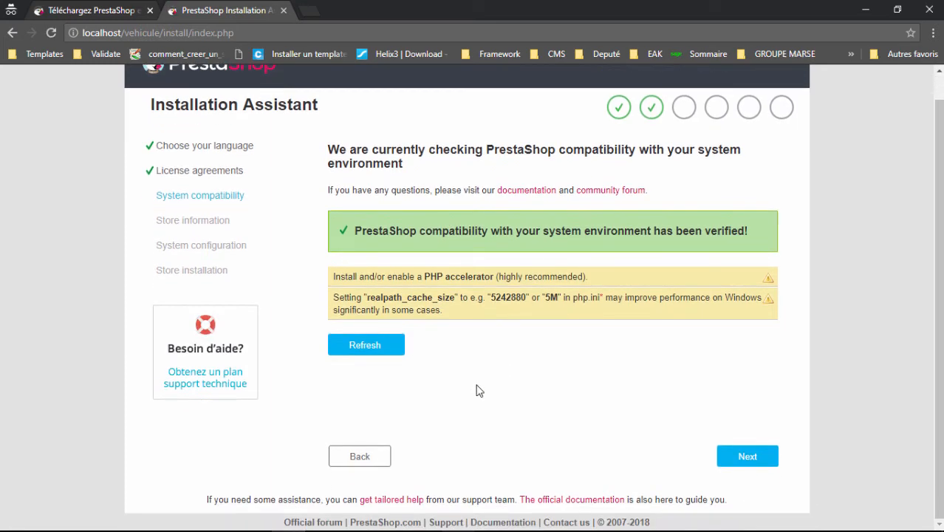
pyautogui.click(737, 464)
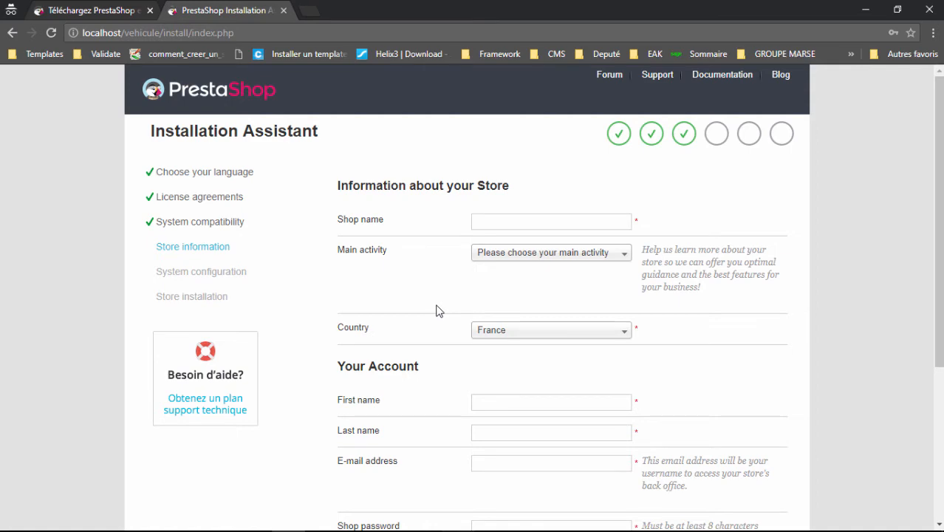
# - Enter VEHICULE as the shop name
pyautogui.scroll(-1, 473, 281)
pyautogui.scroll(1, 517, 238)
pyautogui.click(517, 222)
pyautogui.click(531, 205)
pyautogui.click(524, 215)
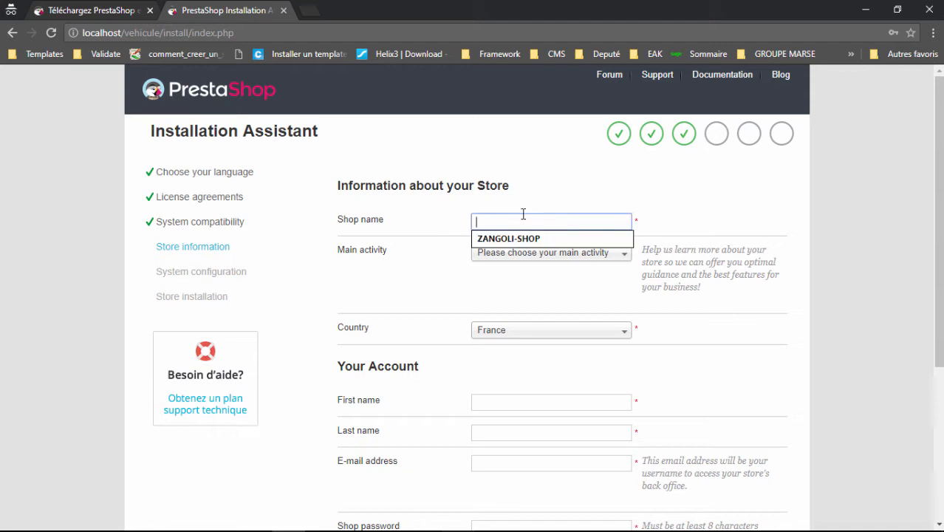
pyautogui.moveTo(524, 221); pyautogui.dragTo(471, 221)
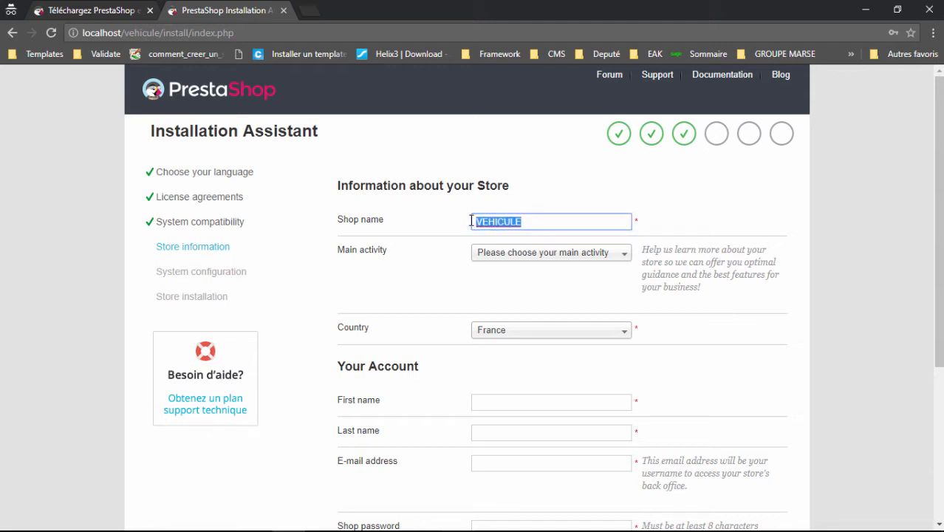
pyautogui.click(473, 239)
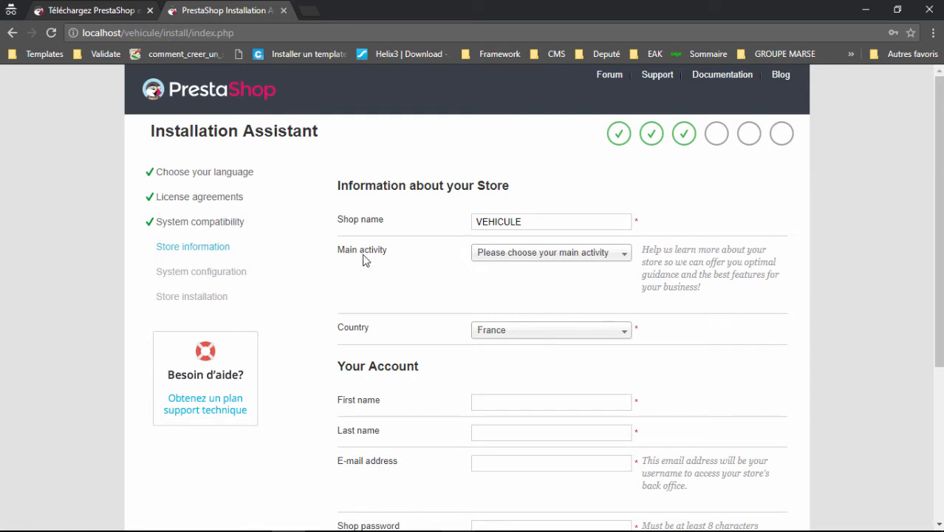
# - Choose Cars as the main activity, leaving France as the country
pyautogui.click(554, 257)
pyautogui.scroll(-2, 508, 366)
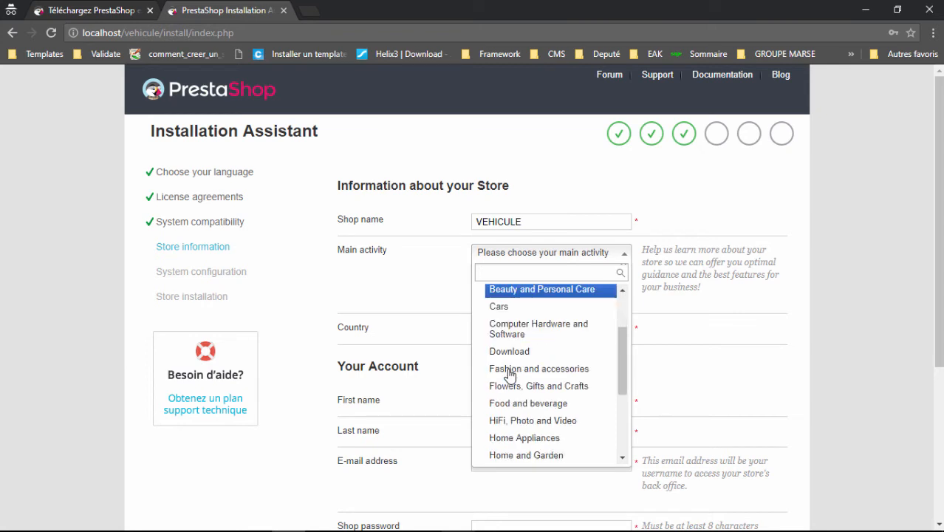
pyautogui.scroll(-2, 509, 374)
pyautogui.scroll(4, 509, 374)
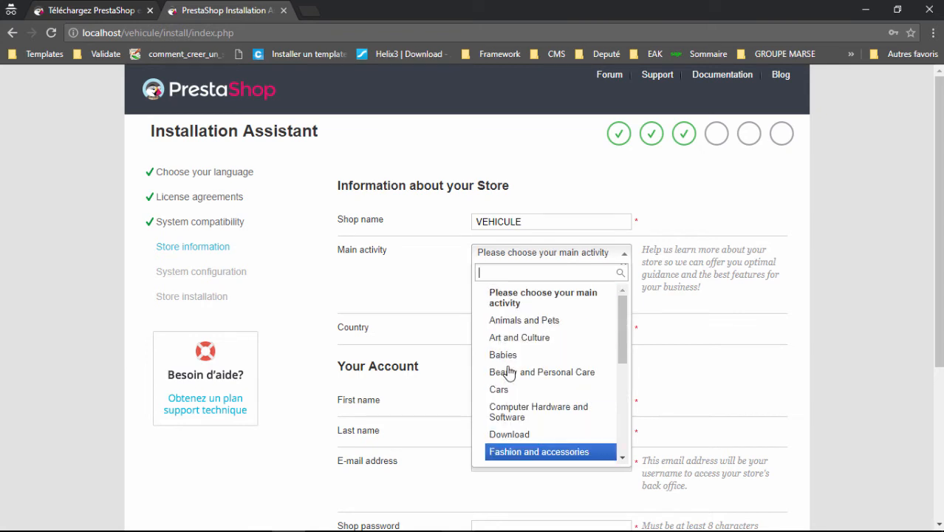
pyautogui.click(501, 388)
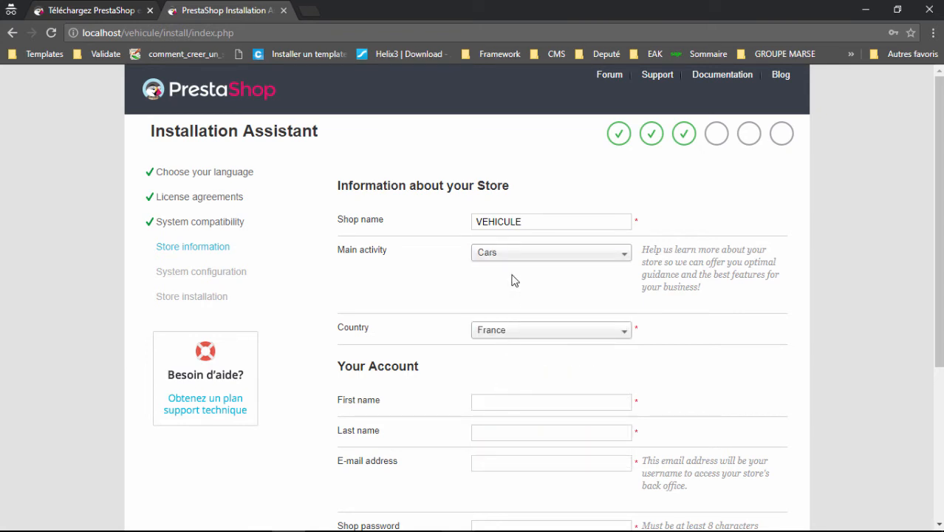
pyautogui.scroll(-1, 512, 272)
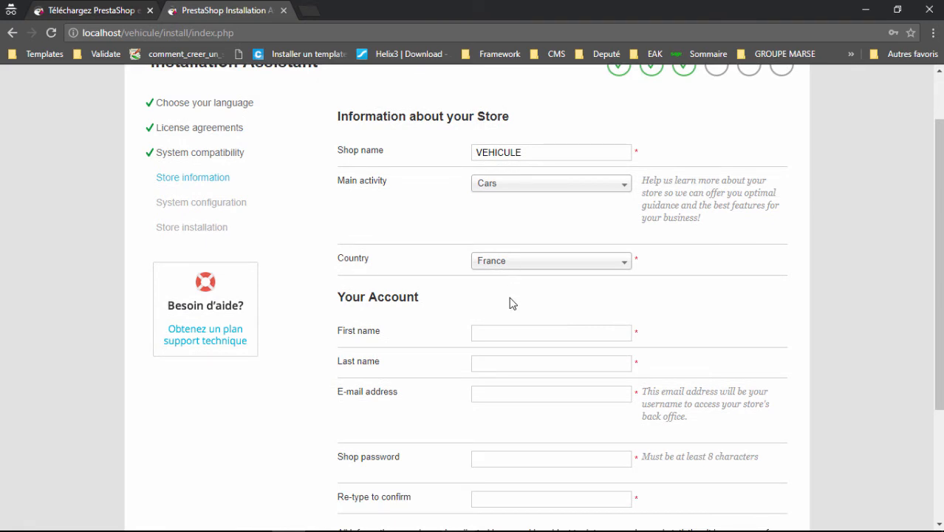
pyautogui.scroll(-1, 513, 302)
# - Enter the admin account's first name and last name, correcting typos along the way
pyautogui.click(517, 269)
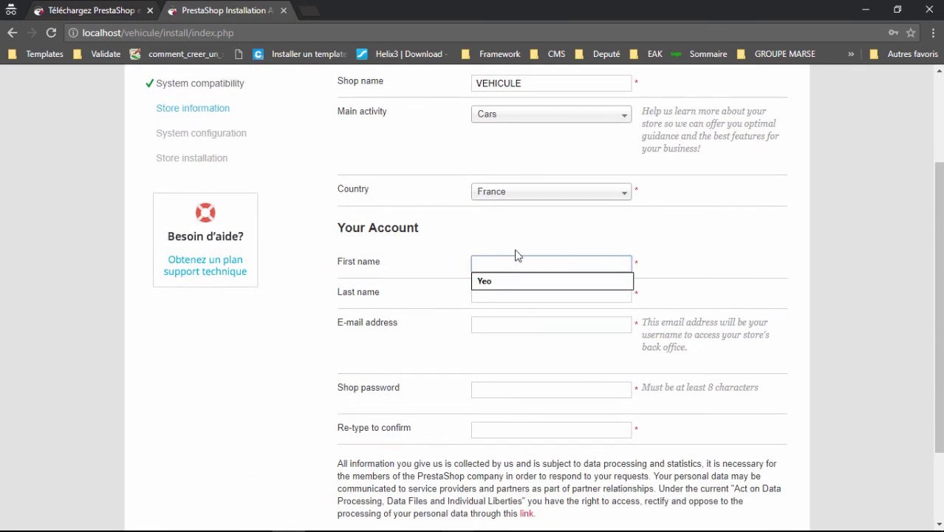
pyautogui.click(516, 248)
pyautogui.click(512, 260)
pyautogui.write('YE')
pyautogui.press('BackSpace')
pyautogui.press('BackSpace')
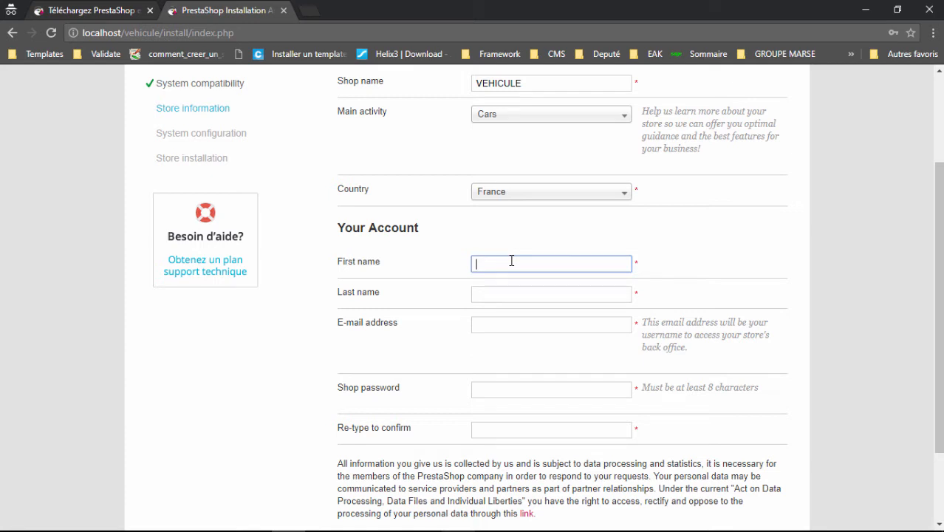
pyautogui.write('YEO')
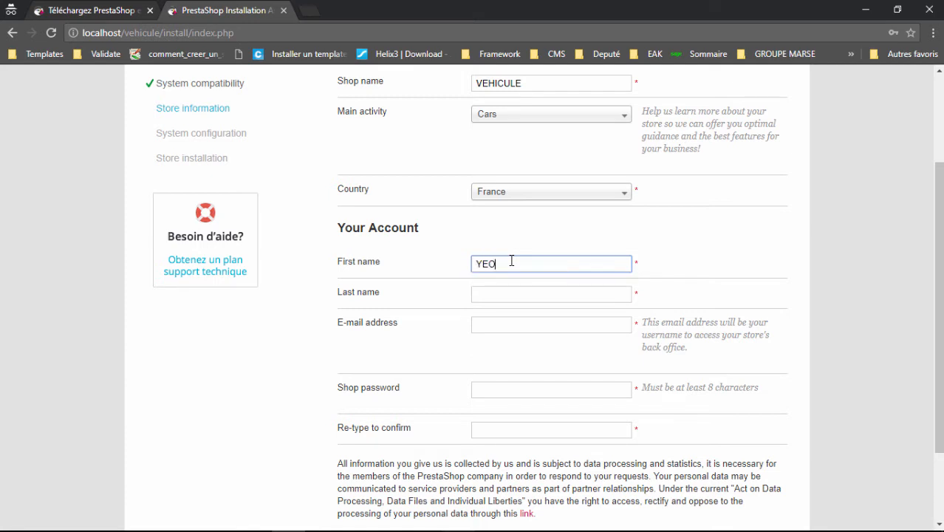
pyautogui.press('Tab')
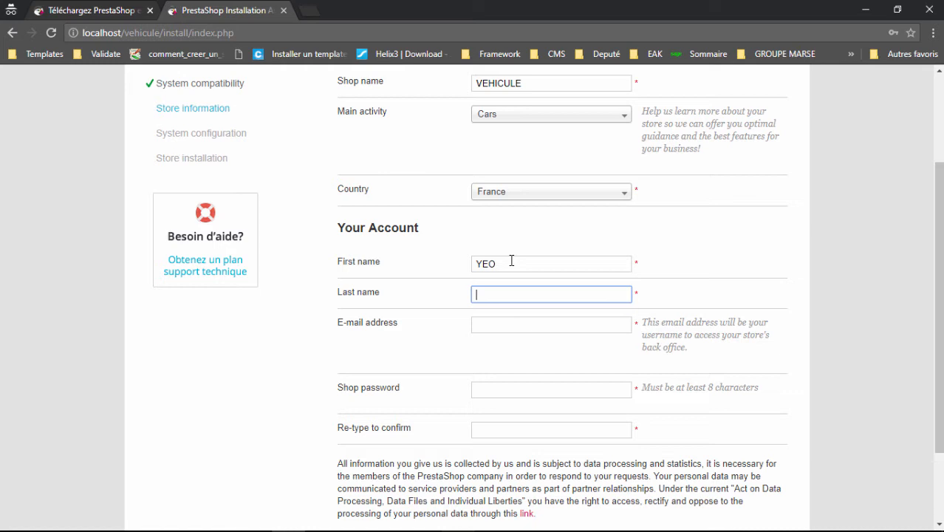
pyautogui.write('FIBONACCI')
pyautogui.hotkey('ctrl', 'a')
pyautogui.write('Y')
pyautogui.press('BackSpace')
pyautogui.write('YEDH')
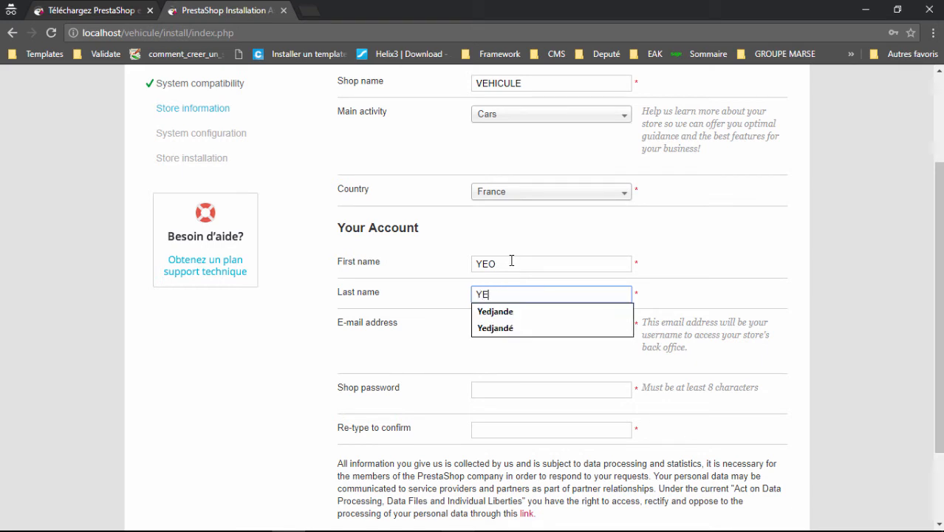
pyautogui.press('BackSpace')
pyautogui.press('BackSpace')
pyautogui.press('BackSpace')
pyautogui.press('BackSpace')
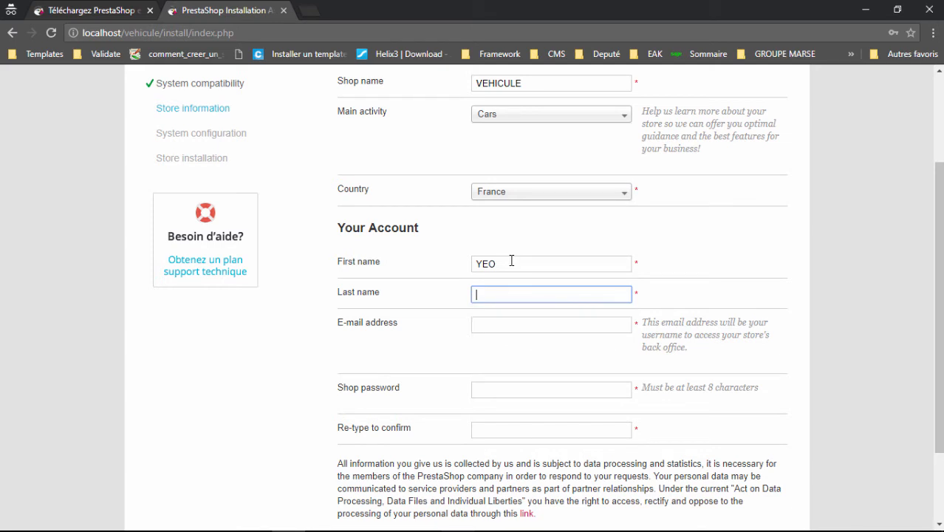
pyautogui.write('YEDJQNDE')
pyautogui.press('BackSpace')
pyautogui.press('BackSpace')
pyautogui.press('BackSpace')
pyautogui.press('BackSpace')
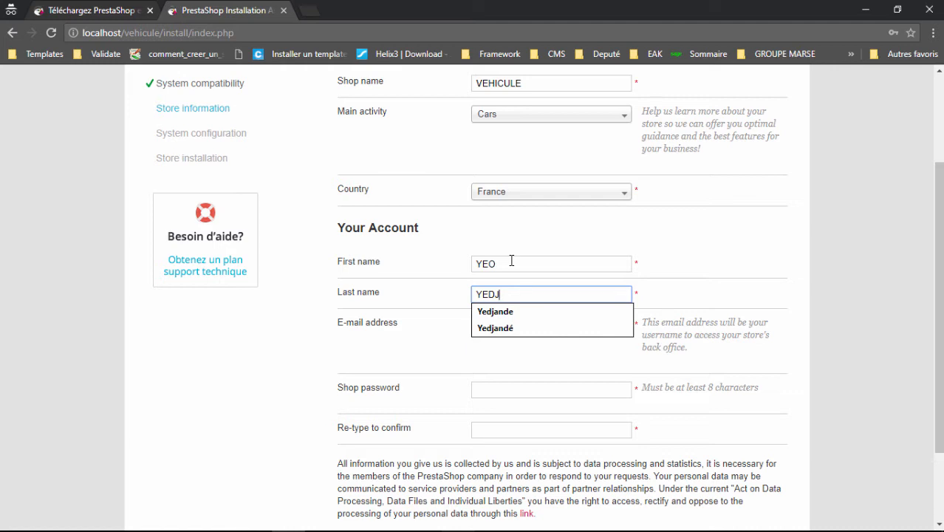
pyautogui.write('ANDE')
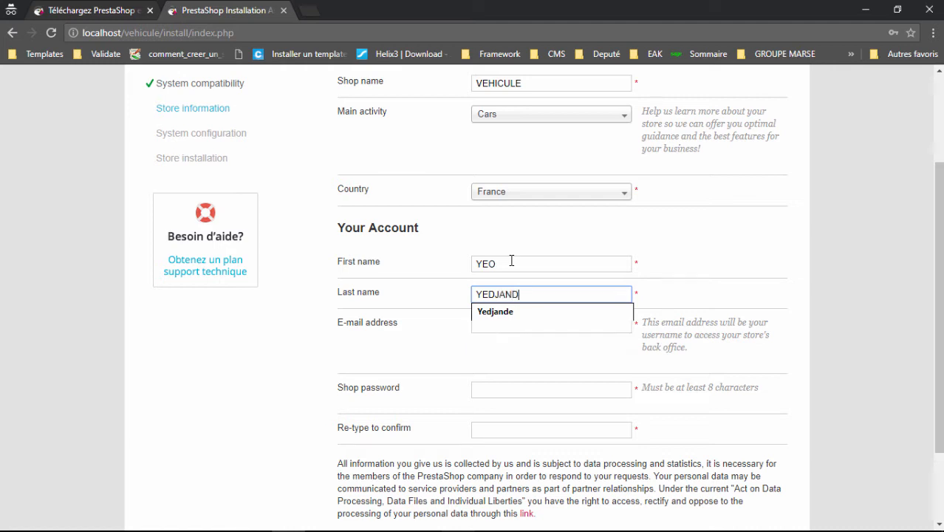
# - Fill in the admin e-mail and a matching eight-character shop password and confirmation, then continue
pyautogui.click(478, 323)
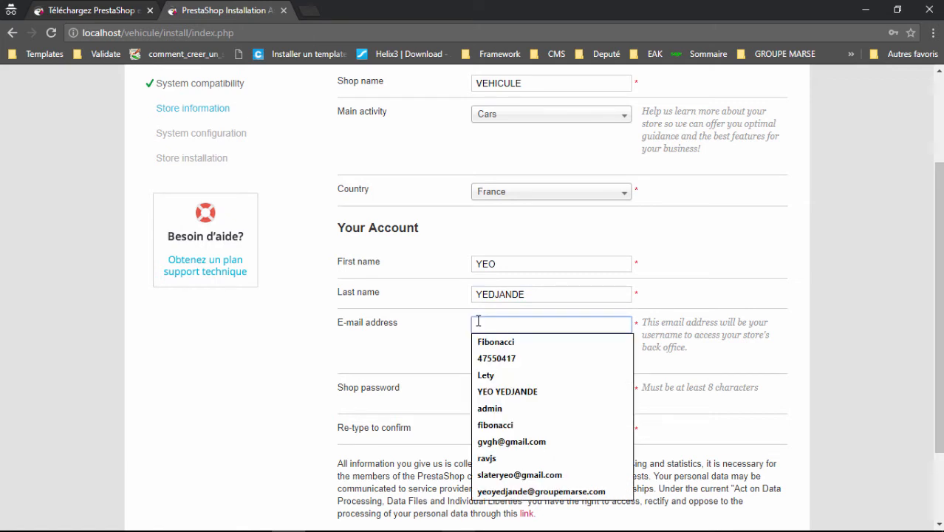
pyautogui.write('slat')
pyautogui.press('Down')
pyautogui.press('Return')
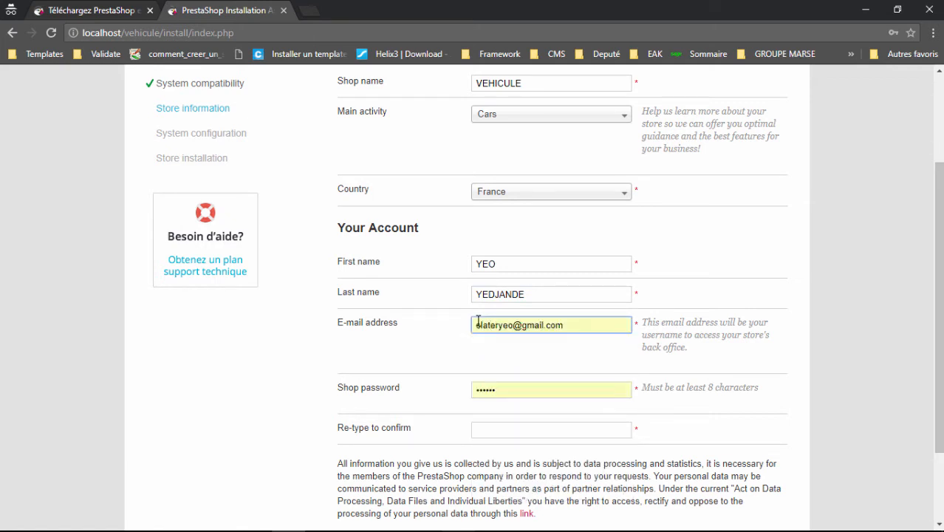
pyautogui.press('Tab')
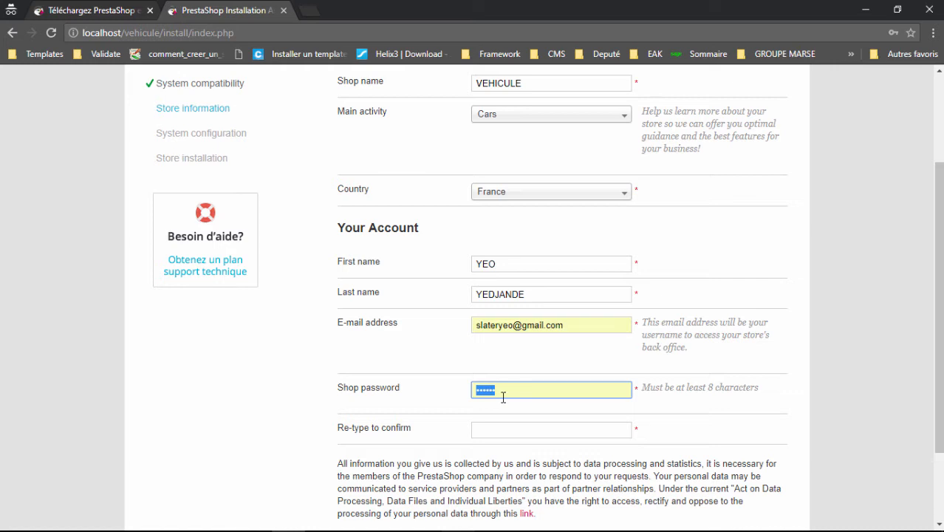
pyautogui.write('a')
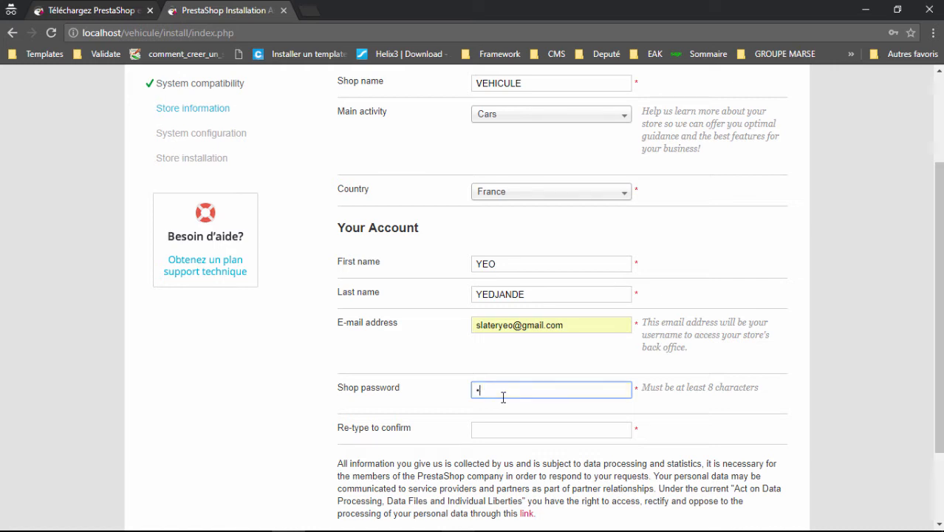
pyautogui.write('aaaaaaa')
pyautogui.press('Tab')
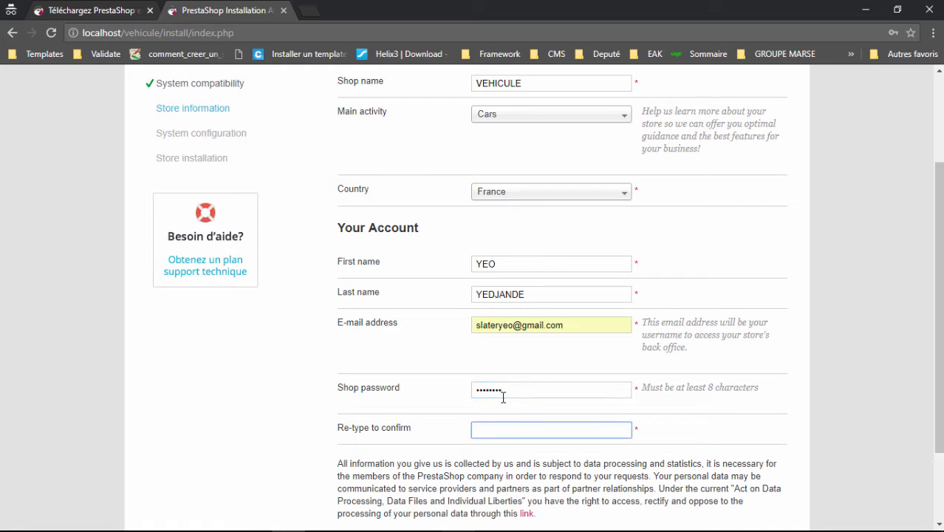
pyautogui.write('aaaaaaaa')
pyautogui.press('BackSpace')
pyautogui.click(510, 389)
pyautogui.press('BackSpace')
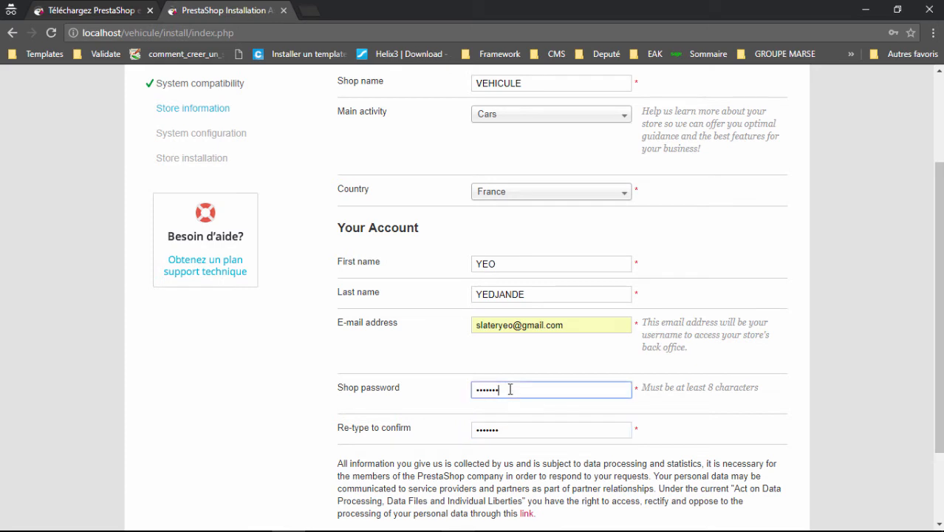
pyautogui.write('1')
pyautogui.click(506, 428)
pyautogui.write('1')
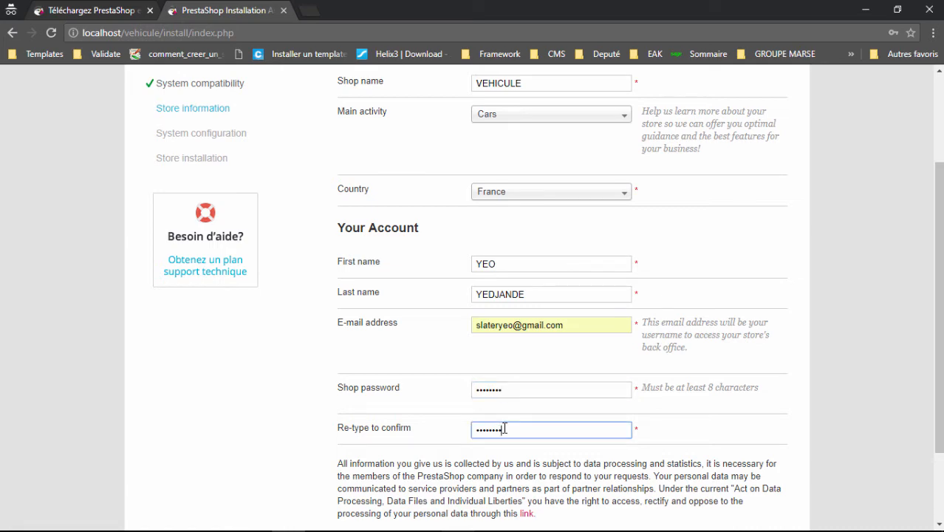
pyautogui.scroll(-3, 500, 412)
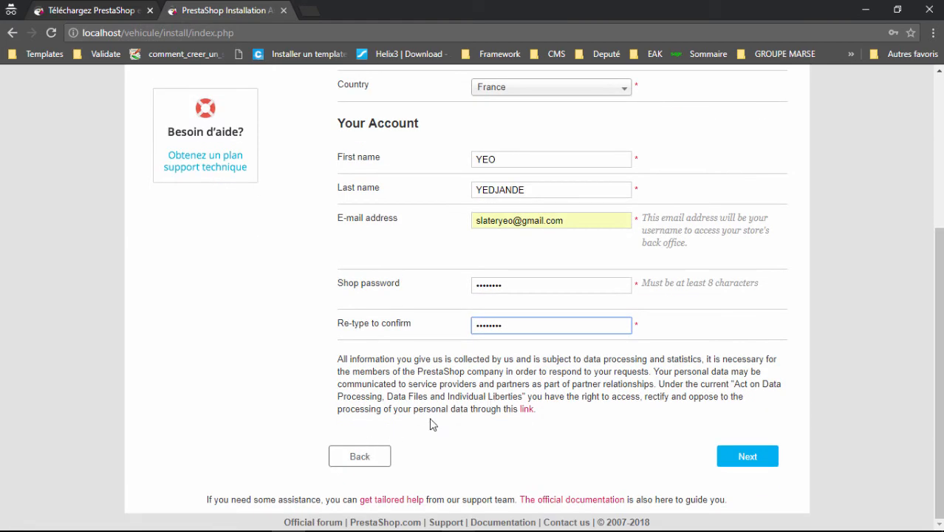
pyautogui.scroll(1, 509, 386)
pyautogui.click(740, 523)
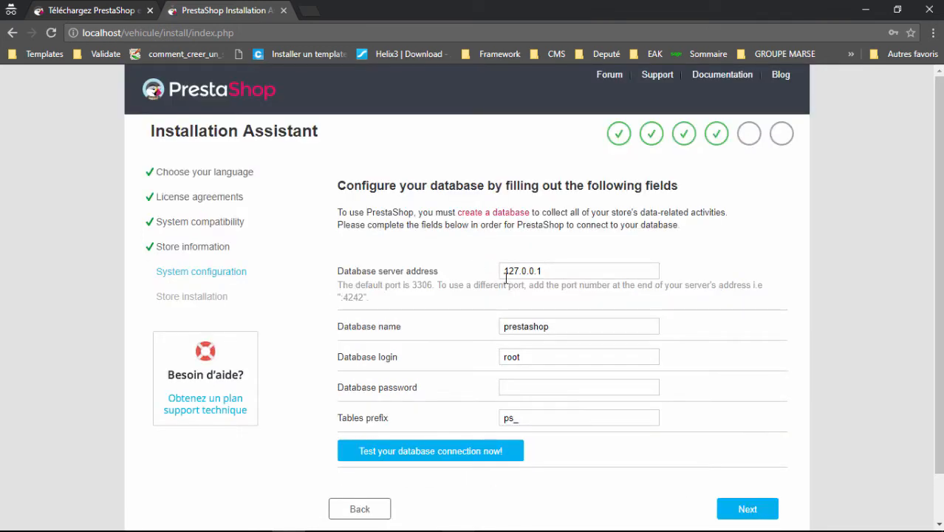
# - Highlight the Database name, login and password labels and the default 'prestashop' name, then open a new tab
pyautogui.tripleClick(375, 334)
pyautogui.moveTo(403, 362); pyautogui.dragTo(336, 361)
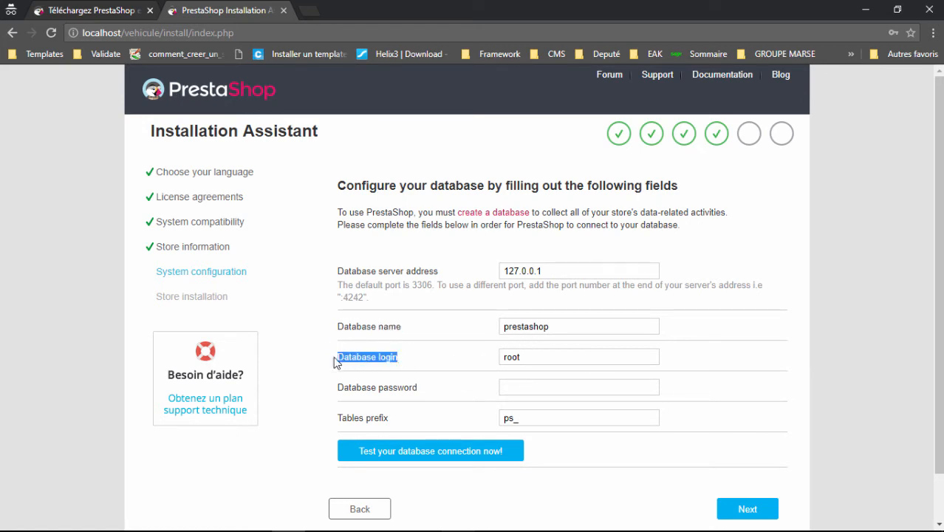
pyautogui.moveTo(421, 390); pyautogui.dragTo(332, 388)
pyautogui.doubleClick(529, 326)
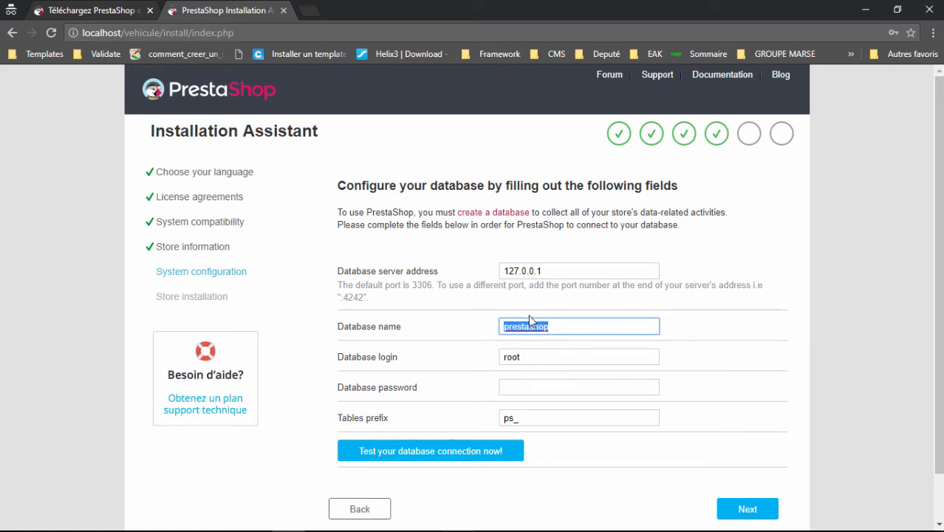
pyautogui.click(305, 11)
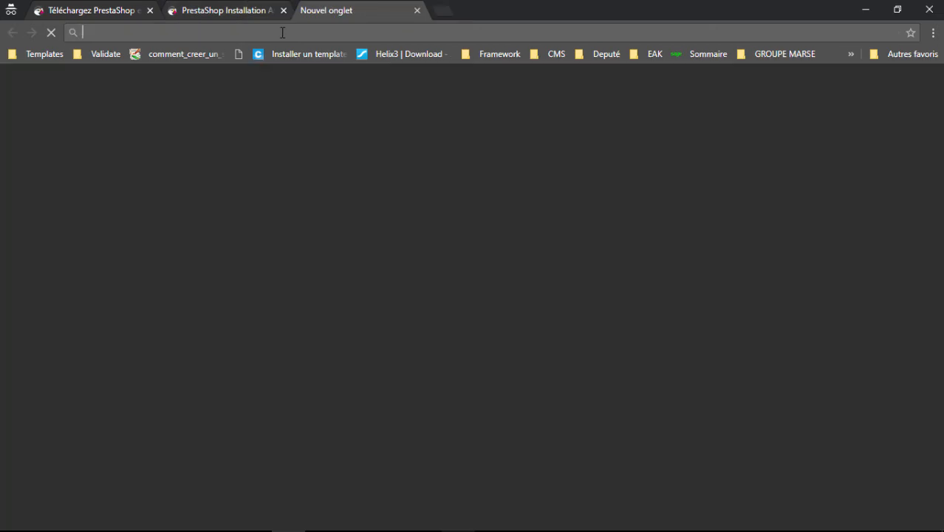
# - Load localhost and open phpmyadmin from the WampServer Outils list
pyautogui.write('lo')
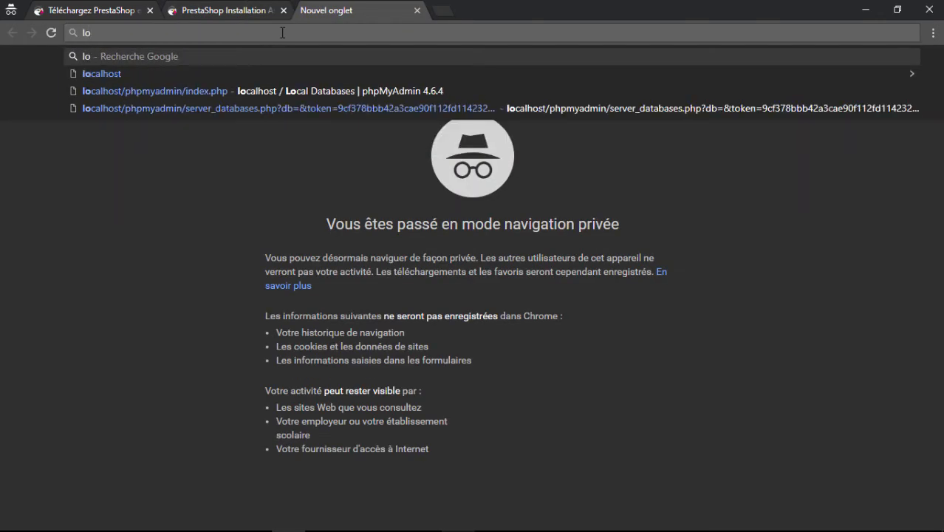
pyautogui.write('cq')
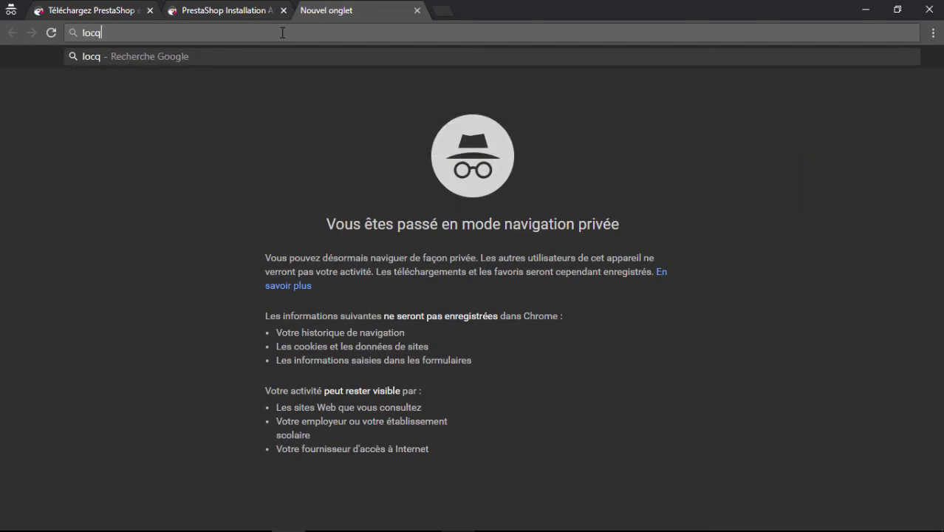
pyautogui.press('BackSpace')
pyautogui.write('al')
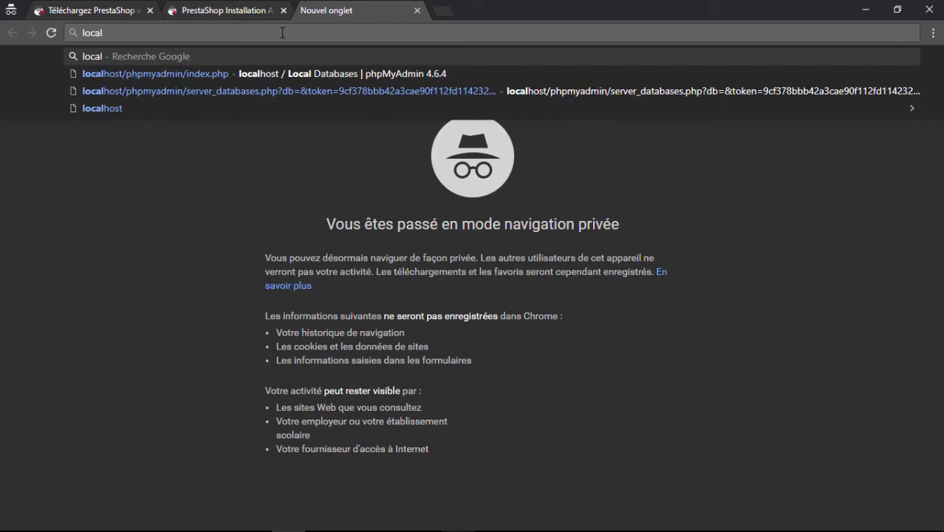
pyautogui.write('host')
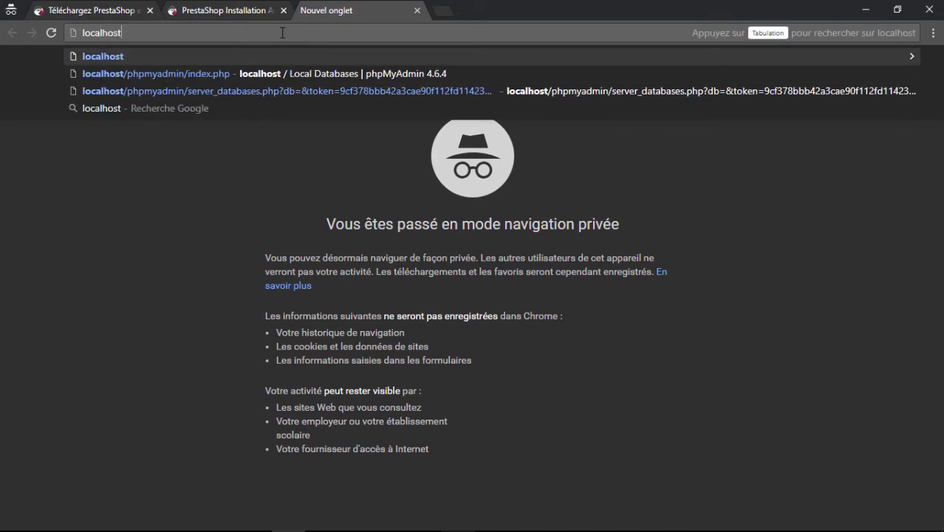
pyautogui.press('Return')
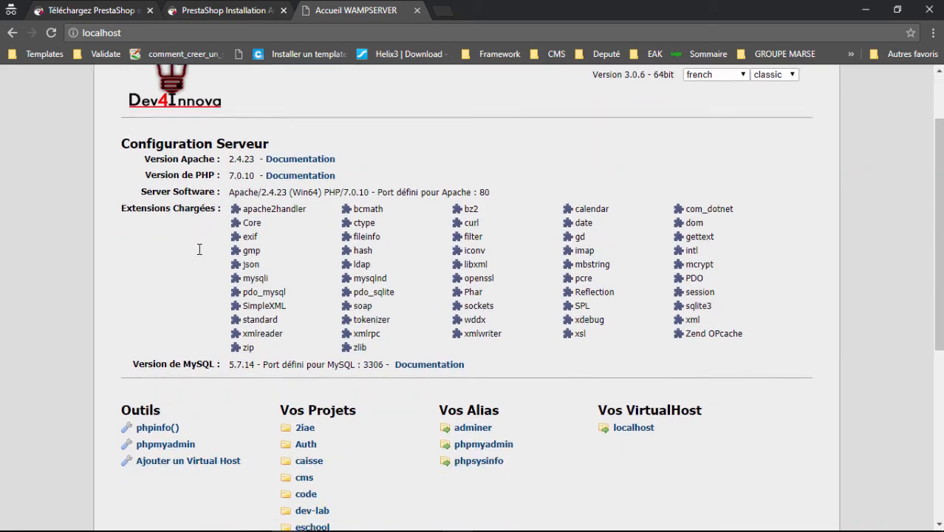
pyautogui.scroll(-3, 164, 276)
pyautogui.scroll(-1, 164, 276)
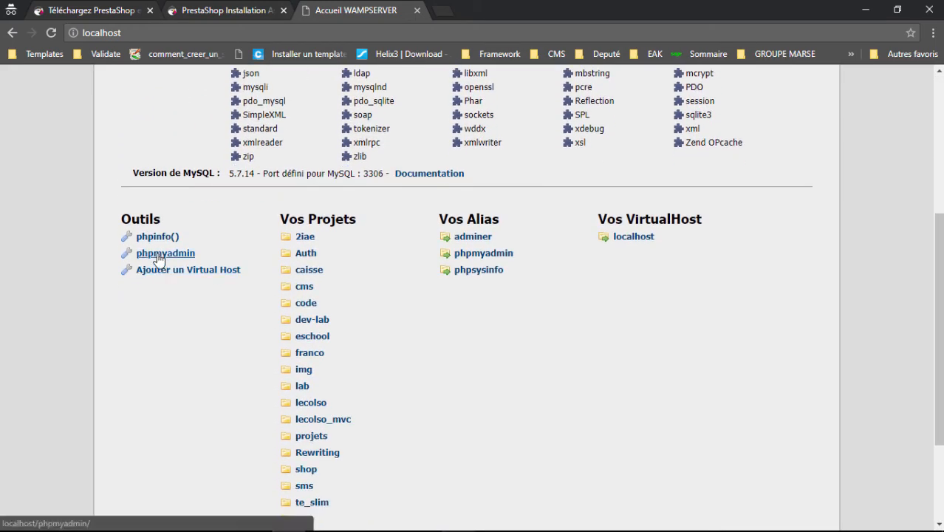
pyautogui.click(158, 256)
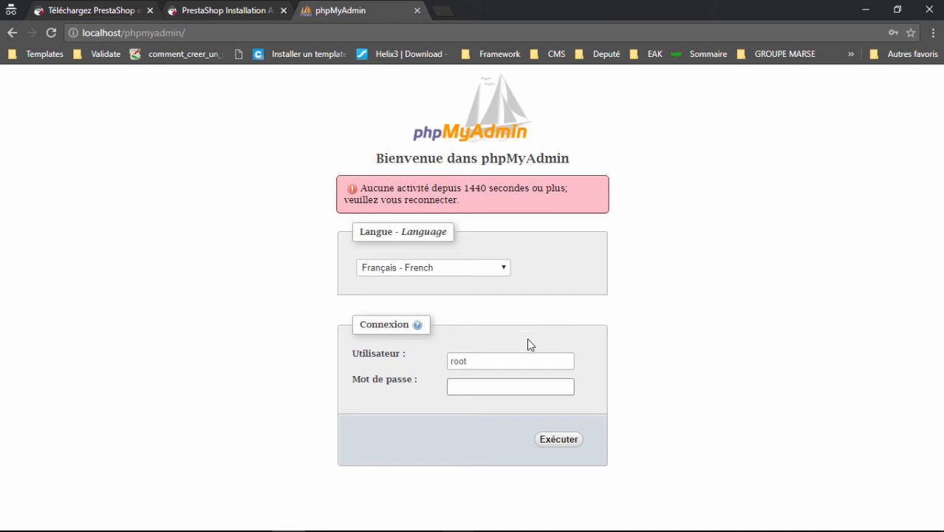
# - Log in to phpMyAdmin and create an empty database named vehicule under Bases de données
pyautogui.click(542, 385)
pyautogui.click(561, 438)
pyautogui.click(560, 439)
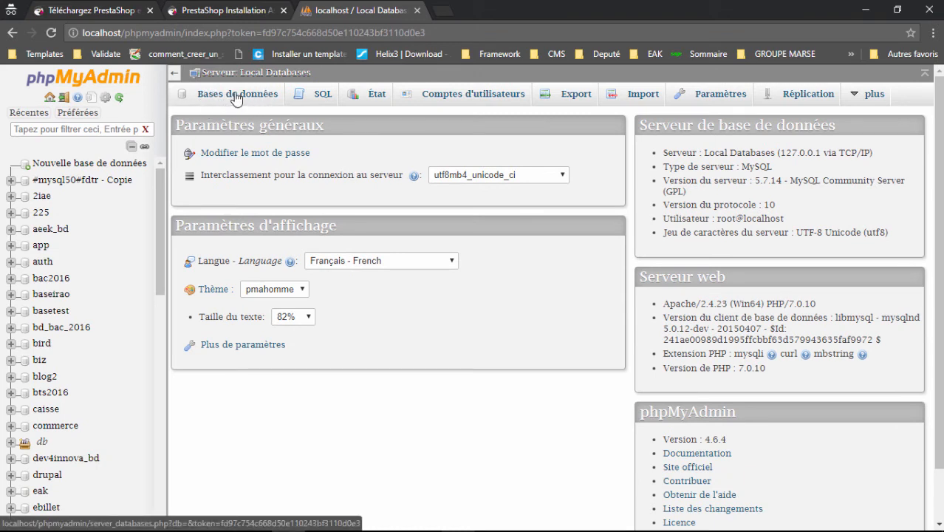
pyautogui.click(236, 99)
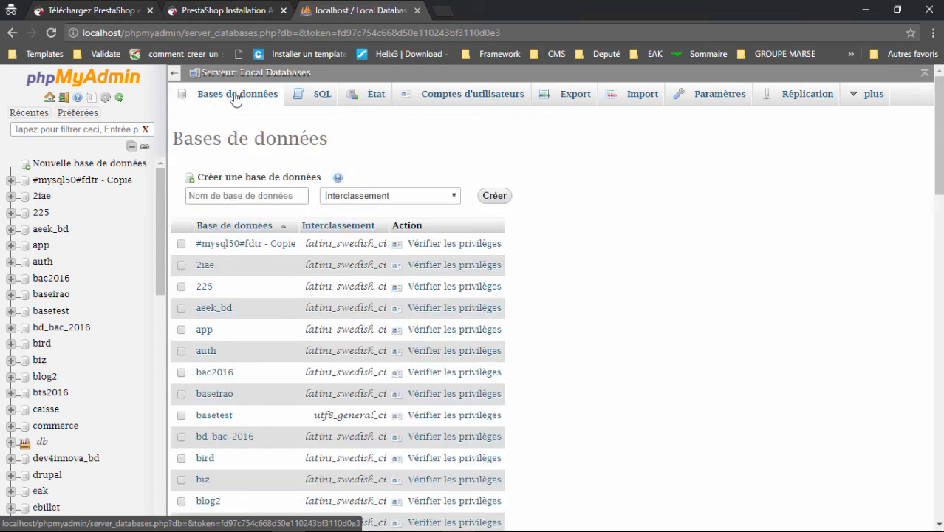
pyautogui.click(211, 194)
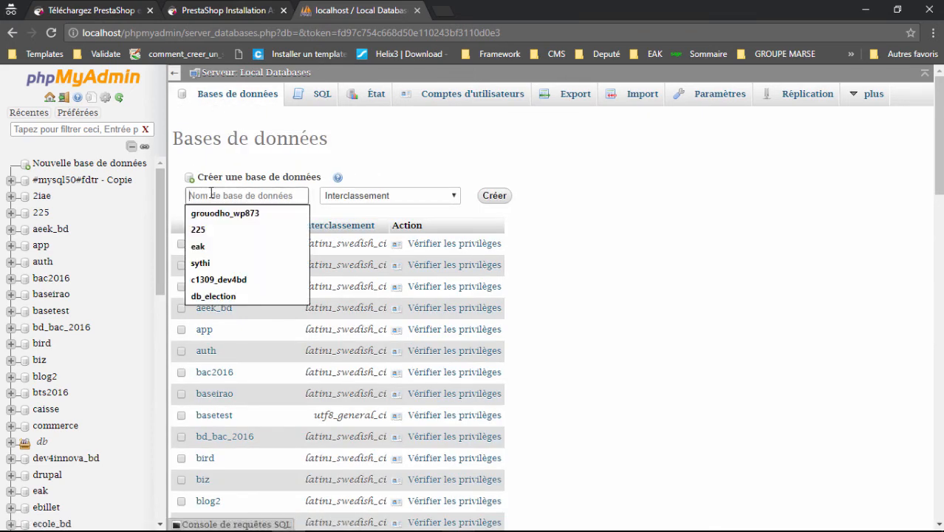
pyautogui.write('vehicule')
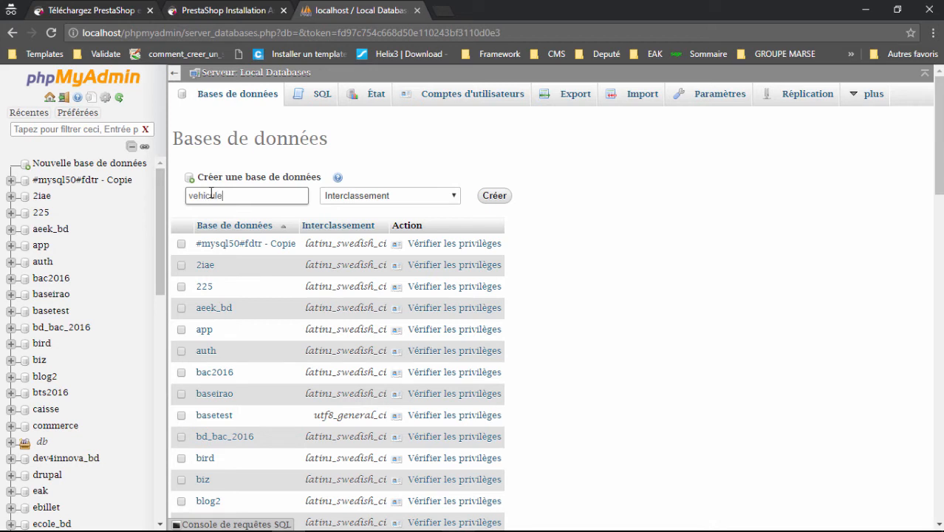
pyautogui.click(496, 198)
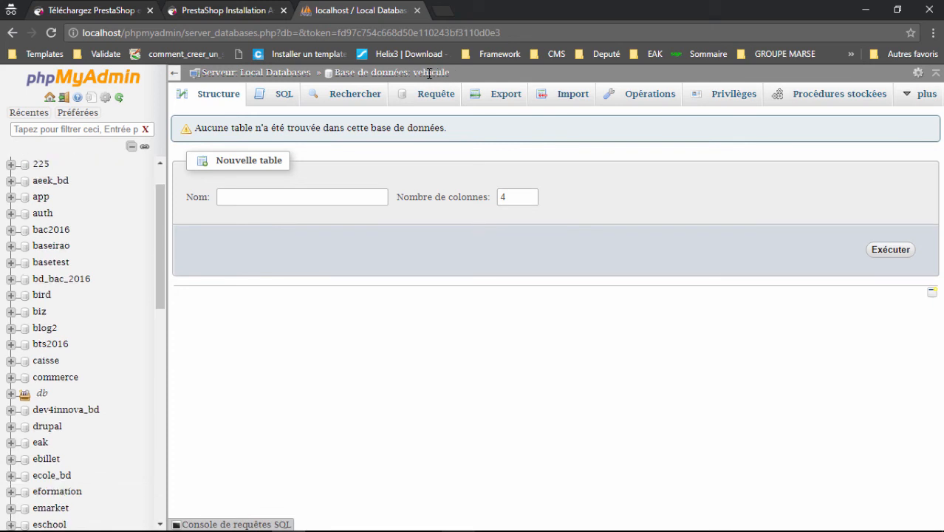
# - Copy 'vehicule' and paste it as the installer's Database name
pyautogui.doubleClick(416, 72)
pyautogui.hotkey('ctrl', 'c')
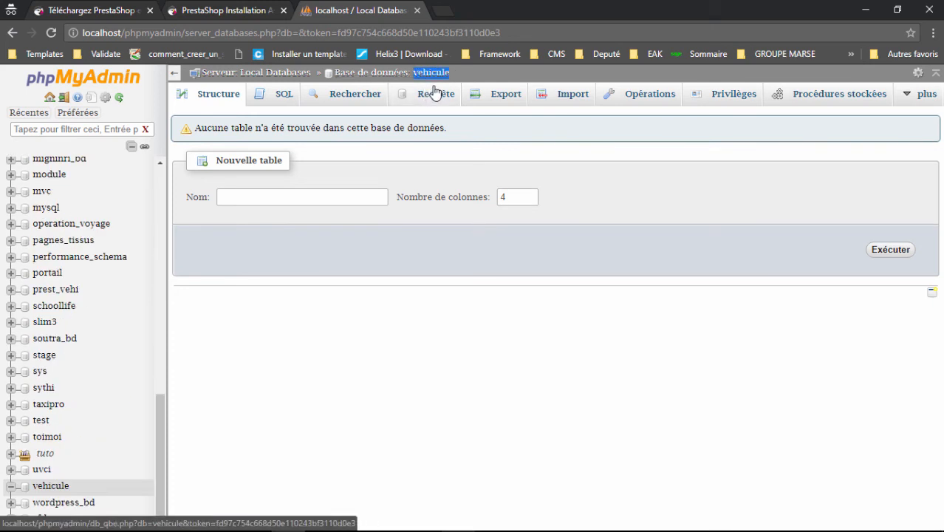
pyautogui.click(229, 10)
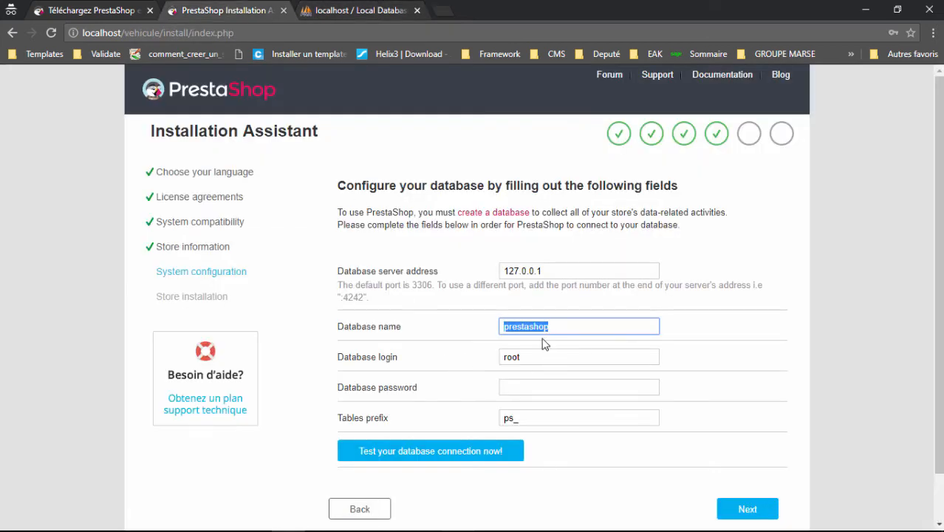
pyautogui.hotkey('ctrl', 'v')
# - Keep Database login root, change the Tables prefix to ve_, and submit the database settings
pyautogui.click(512, 355)
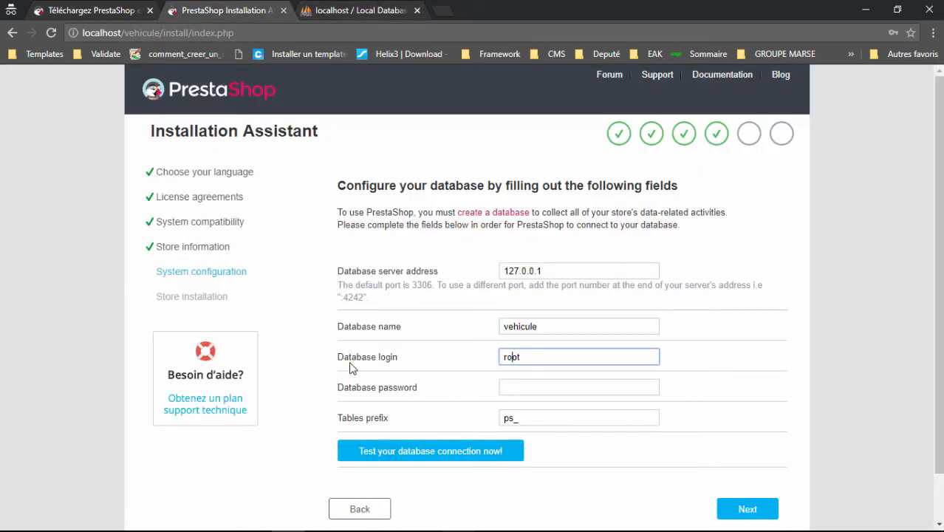
pyautogui.click(342, 368)
pyautogui.moveTo(342, 368); pyautogui.dragTo(399, 360)
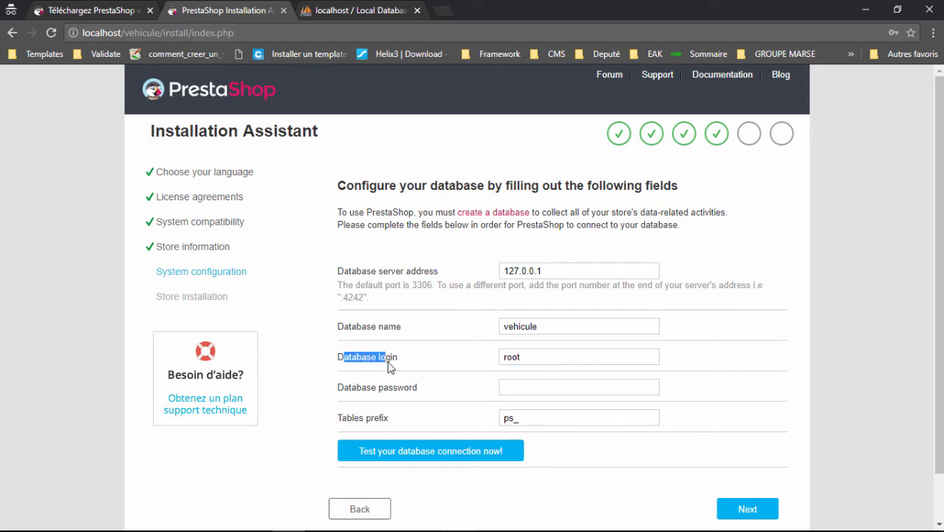
pyautogui.click(518, 361)
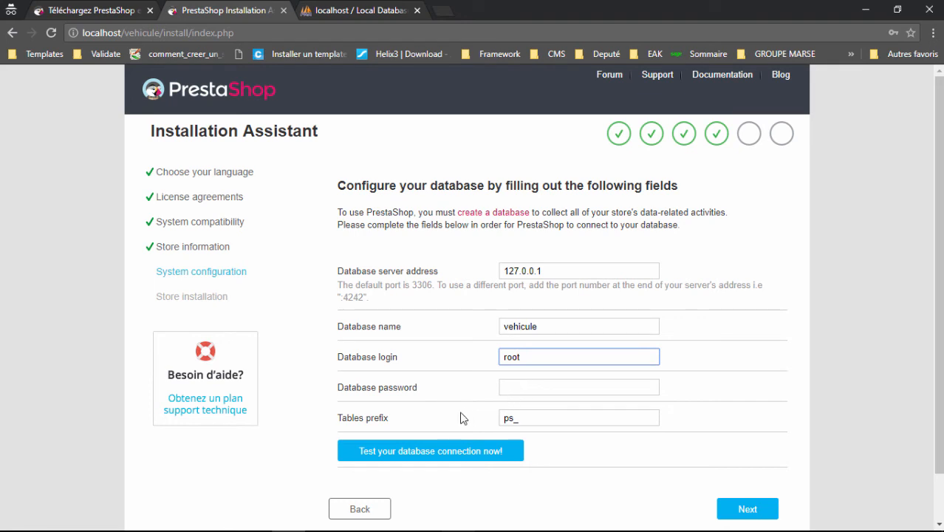
pyautogui.click(515, 420)
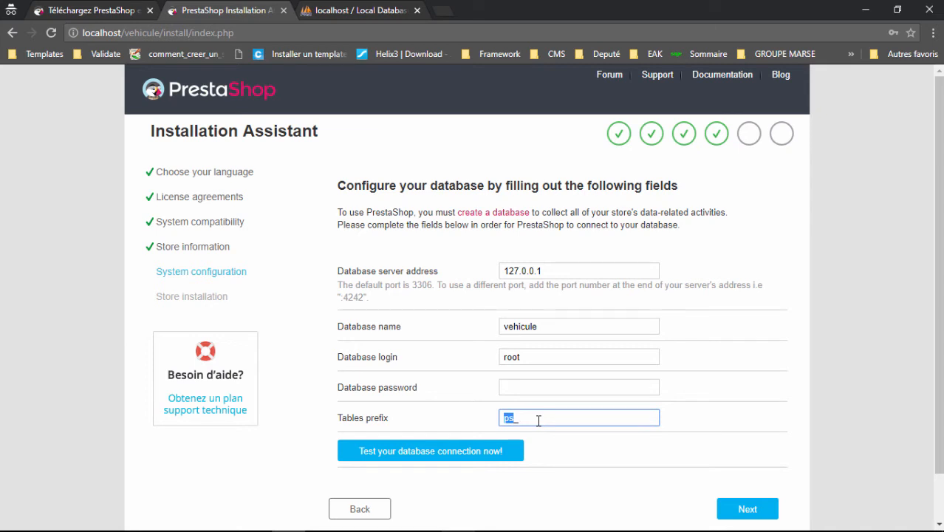
pyautogui.write('ve_')
pyautogui.click(710, 427)
pyautogui.scroll(-1, 576, 456)
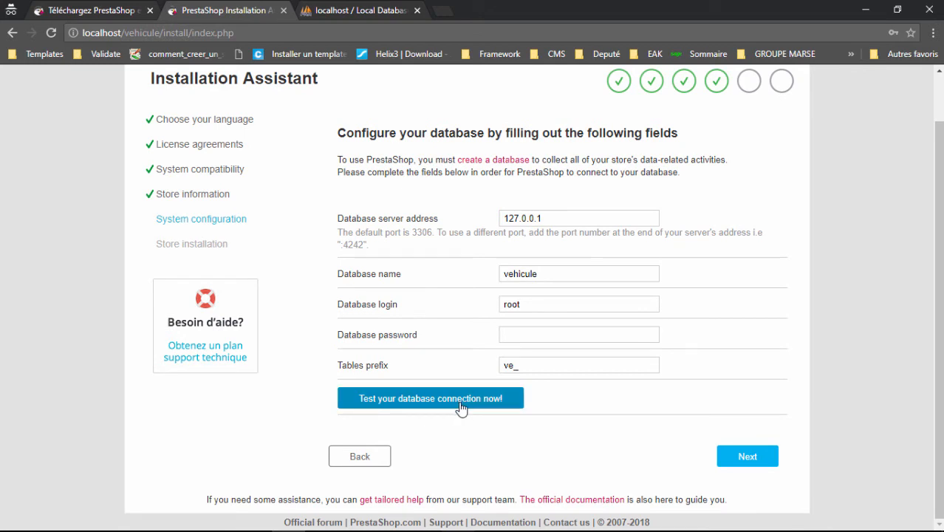
pyautogui.click(749, 458)
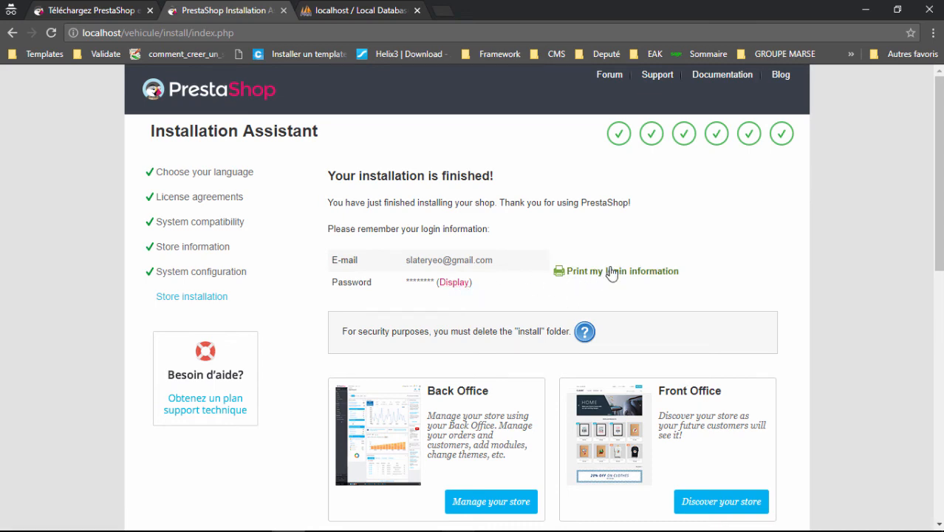
# - Open the VEHICULE front office at localhost/vehicule/ via 'Discover your store' on the finished page
pyautogui.scroll(-2, 601, 291)
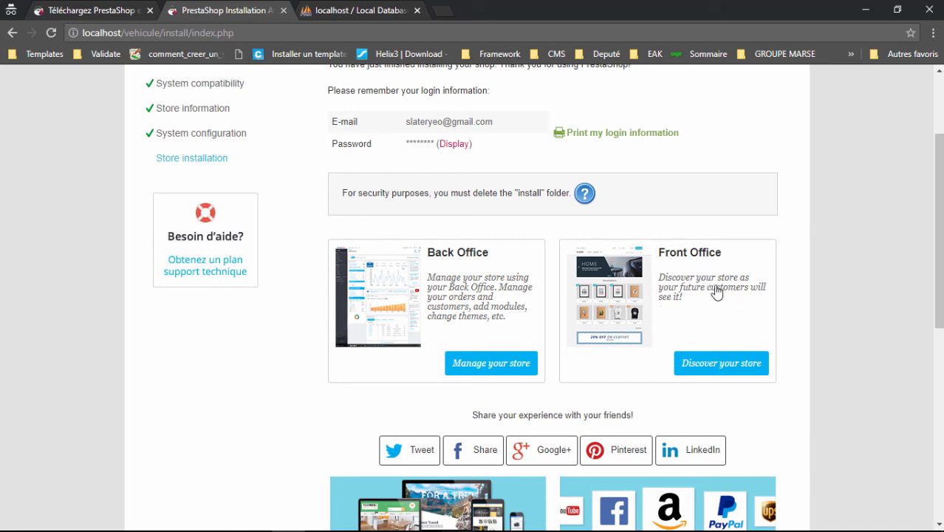
pyautogui.click(729, 369)
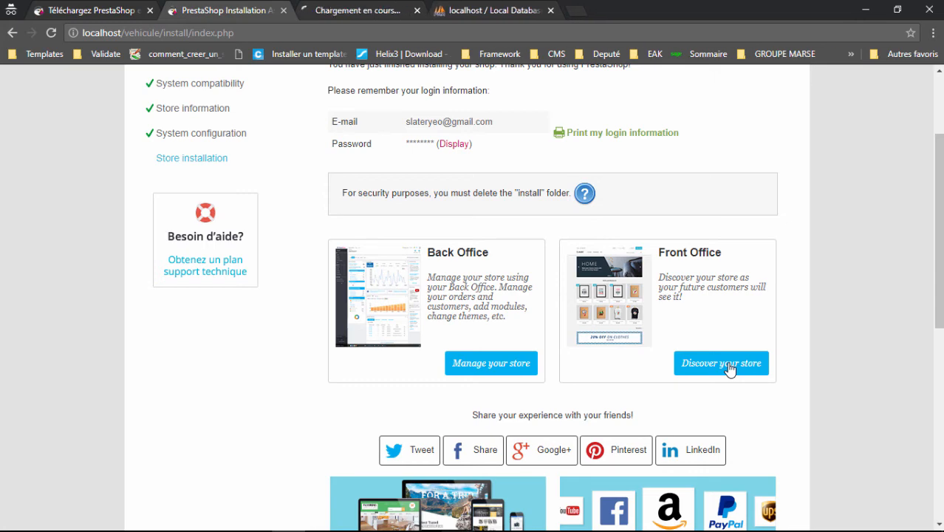
pyautogui.click(333, 13)
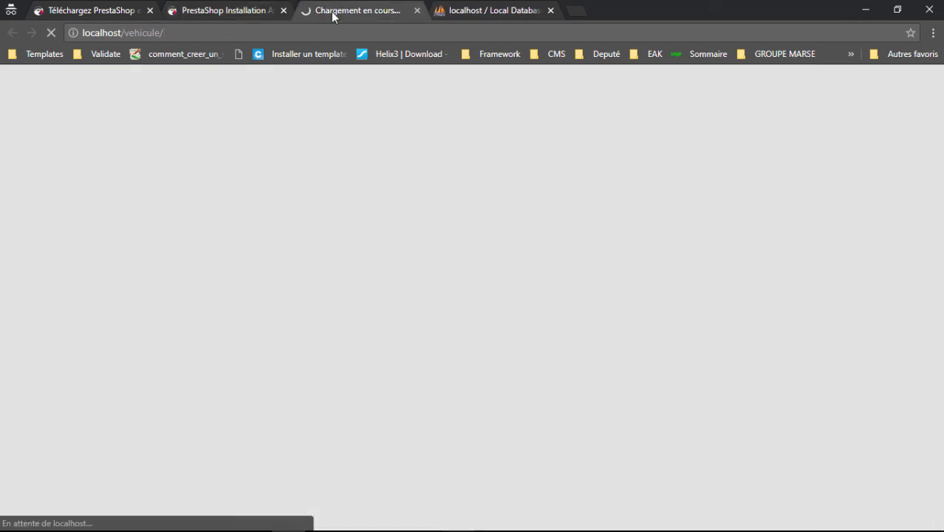
pyautogui.click(477, 14)
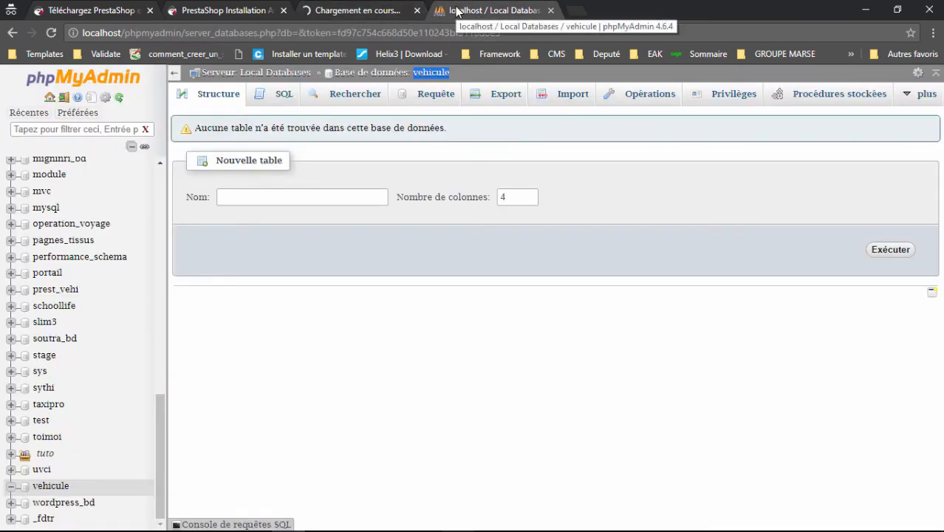
pyautogui.click(370, 10)
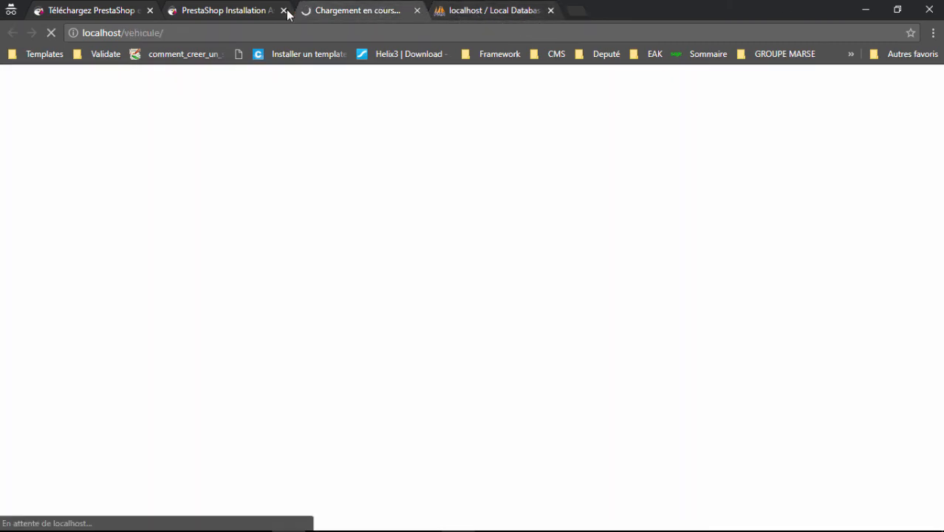
pyautogui.click(239, 12)
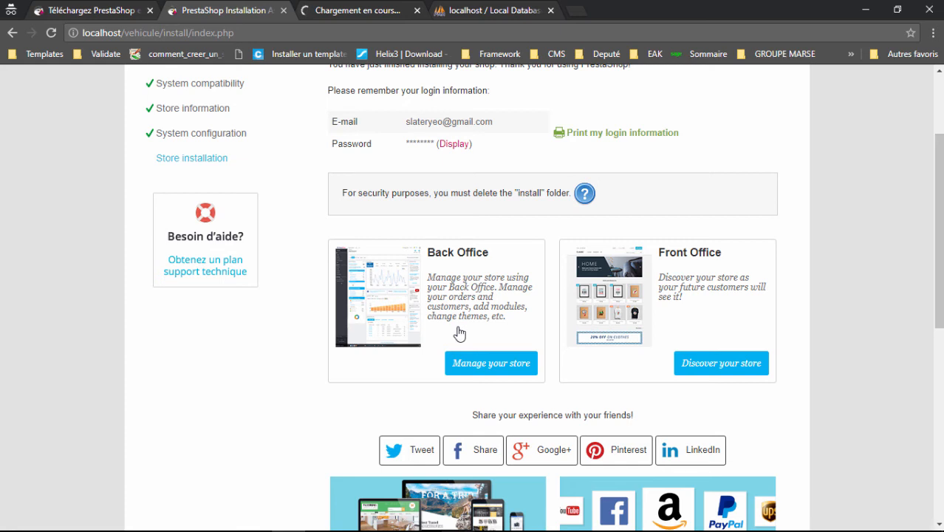
pyautogui.click(486, 370)
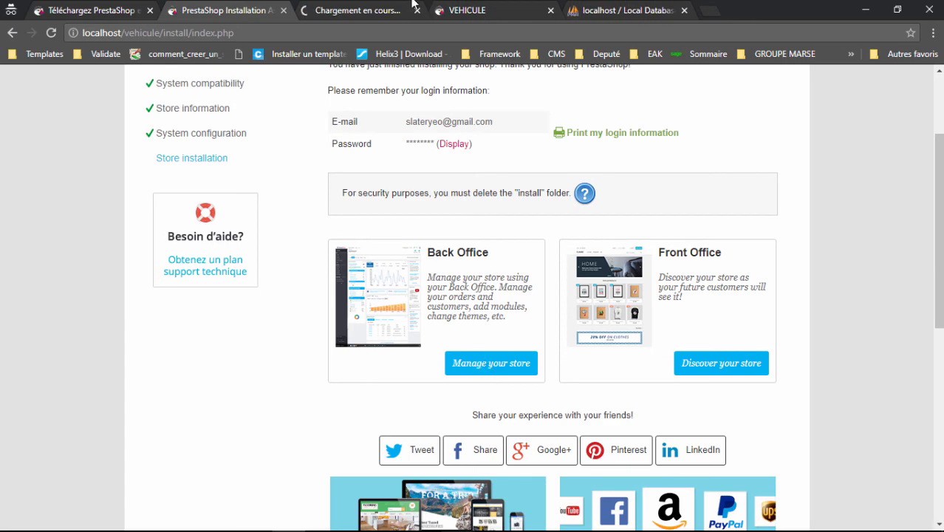
# - Scroll through the VEHICULE demo home page from banner to footer, then switch to the back-office tab
pyautogui.click(481, 10)
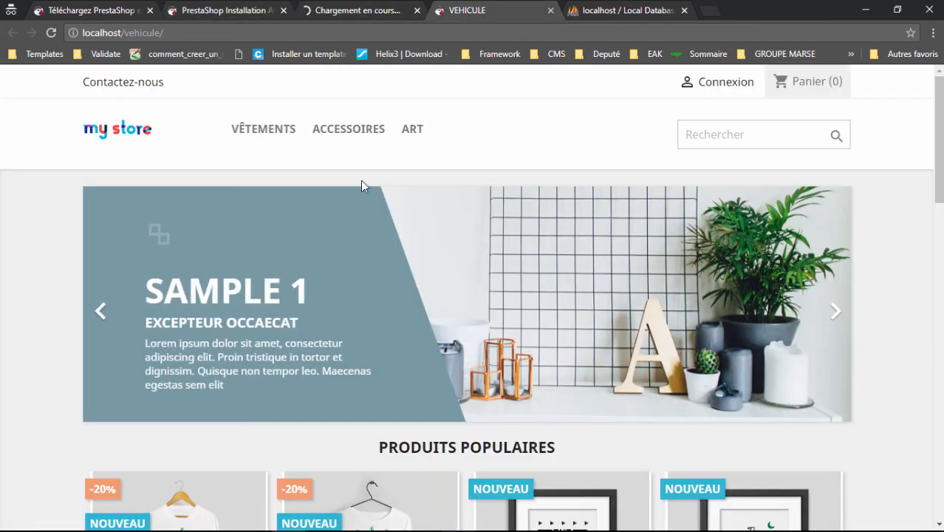
pyautogui.scroll(-15, 419, 274)
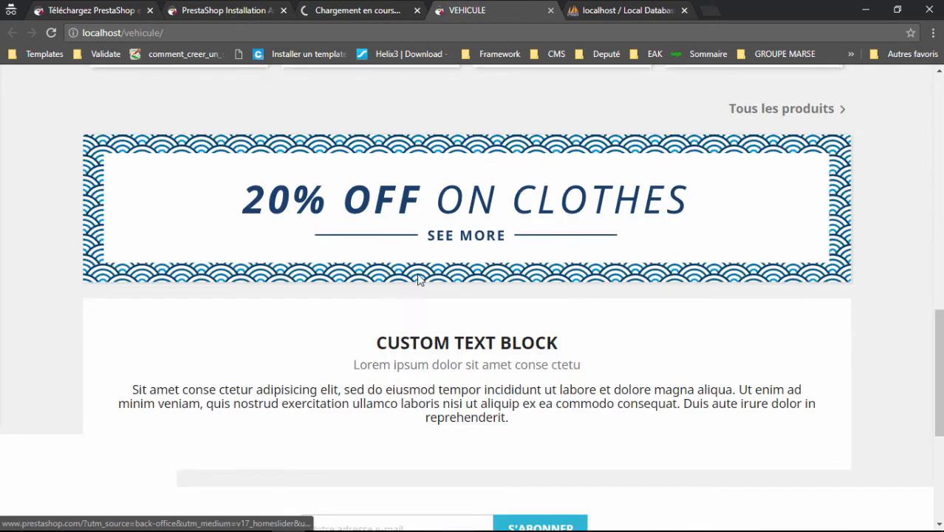
pyautogui.scroll(15, 419, 274)
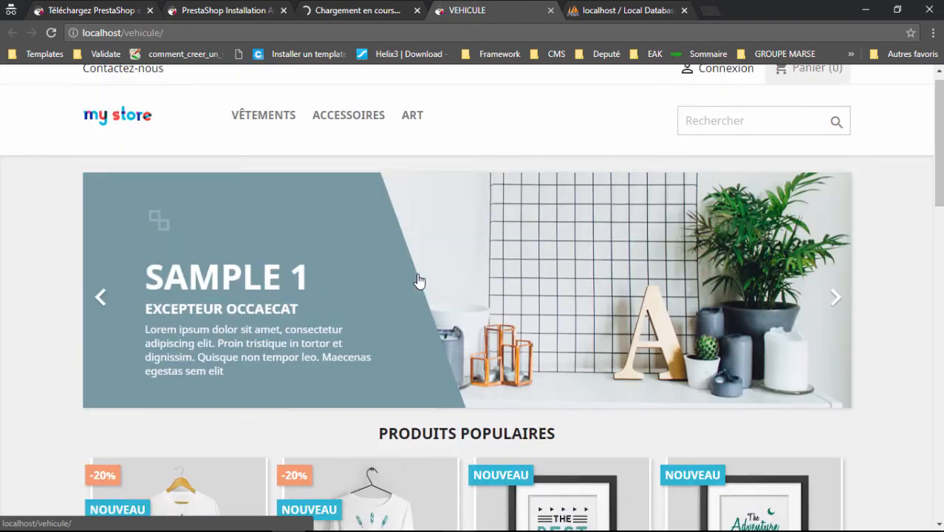
pyautogui.scroll(-15, 419, 282)
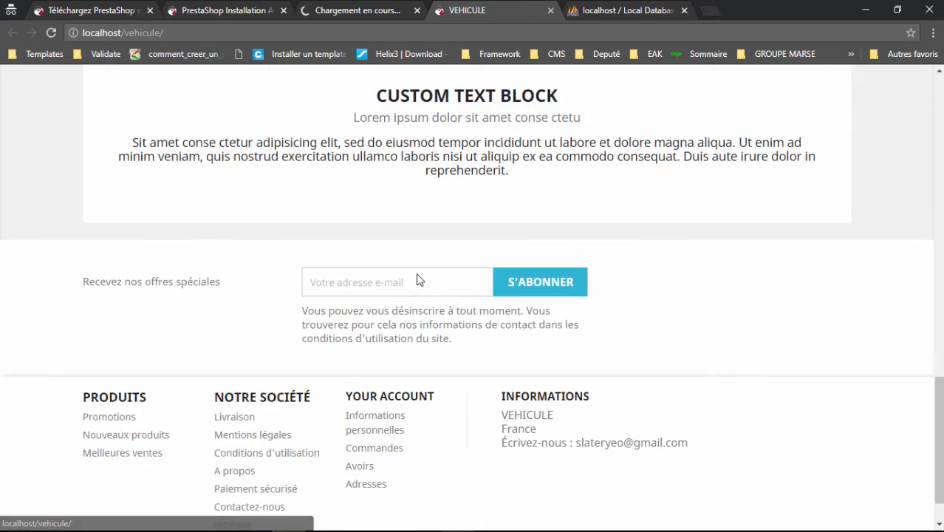
pyautogui.scroll(15, 419, 274)
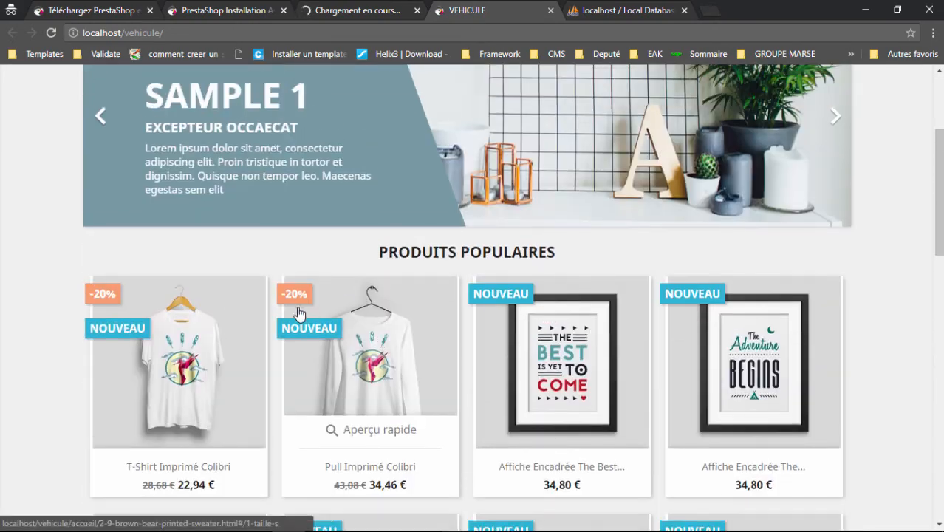
pyautogui.scroll(-4, 174, 342)
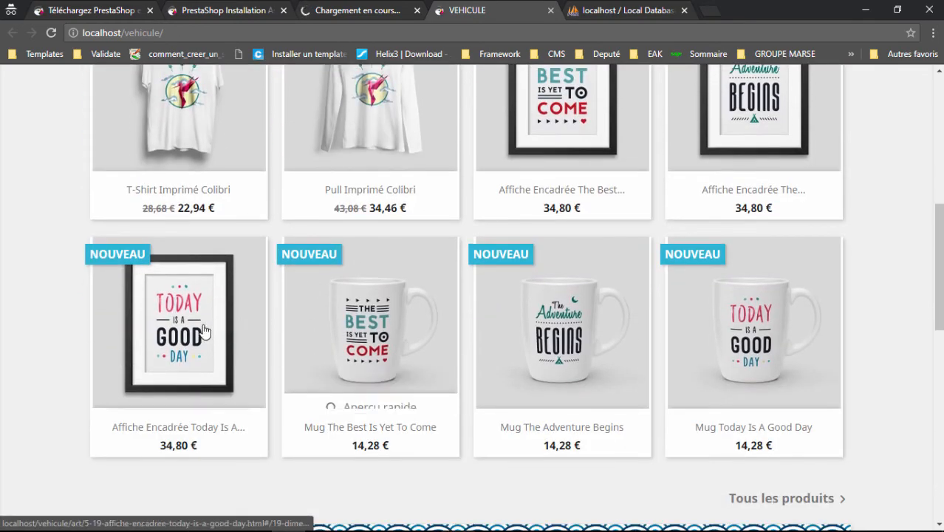
pyautogui.scroll(-2, 289, 324)
pyautogui.scroll(-4, 521, 240)
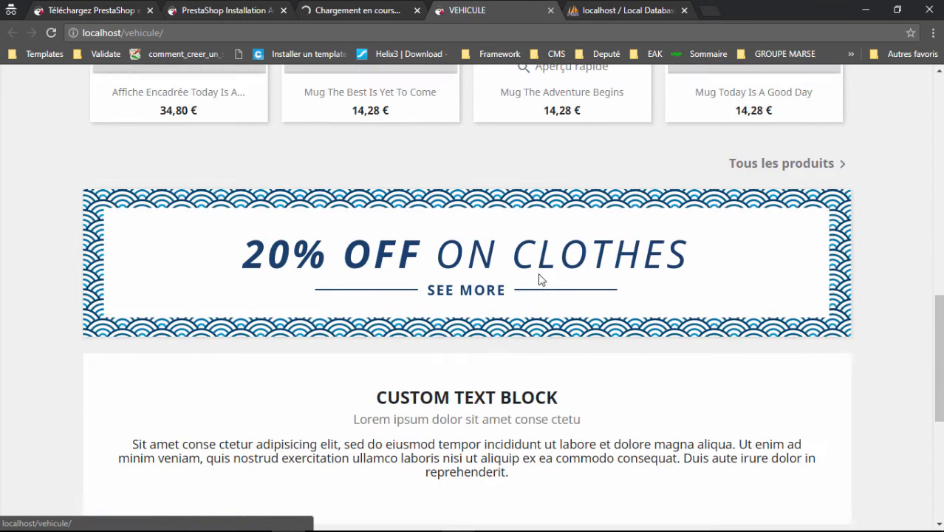
pyautogui.scroll(4, 539, 277)
pyautogui.scroll(8, 380, 369)
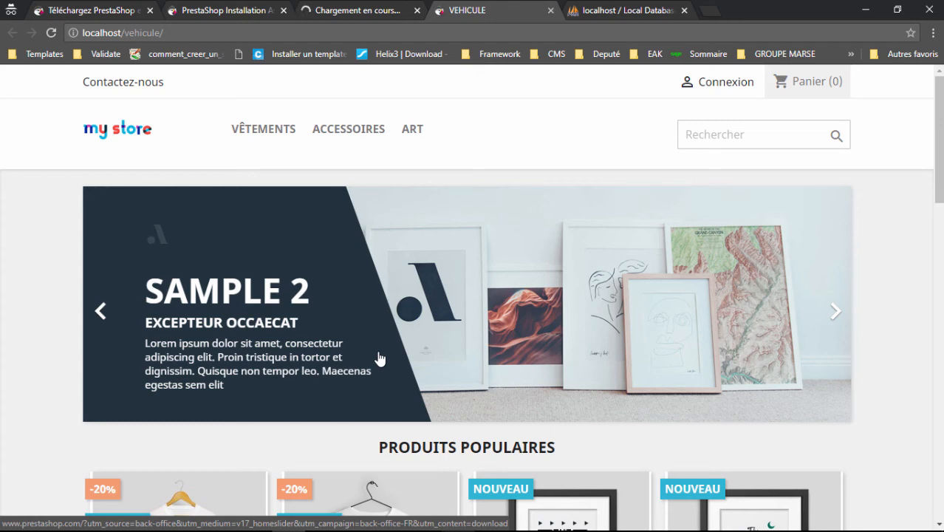
pyautogui.scroll(-4, 379, 358)
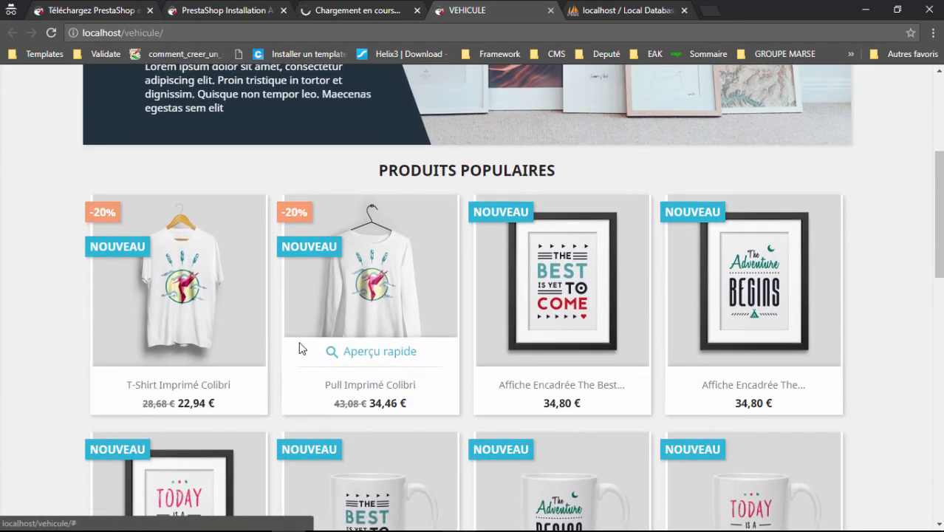
pyautogui.scroll(-1, 561, 325)
pyautogui.scroll(-2, 517, 344)
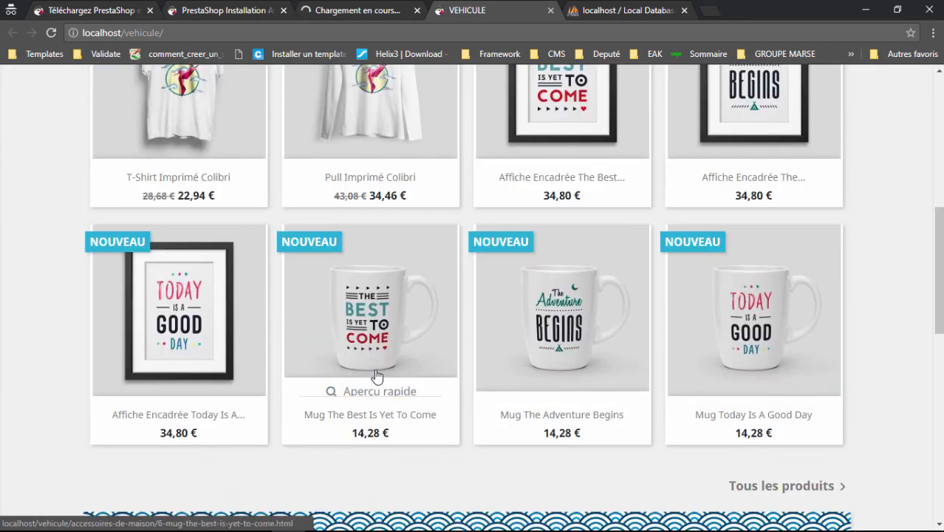
pyautogui.scroll(-2, 379, 375)
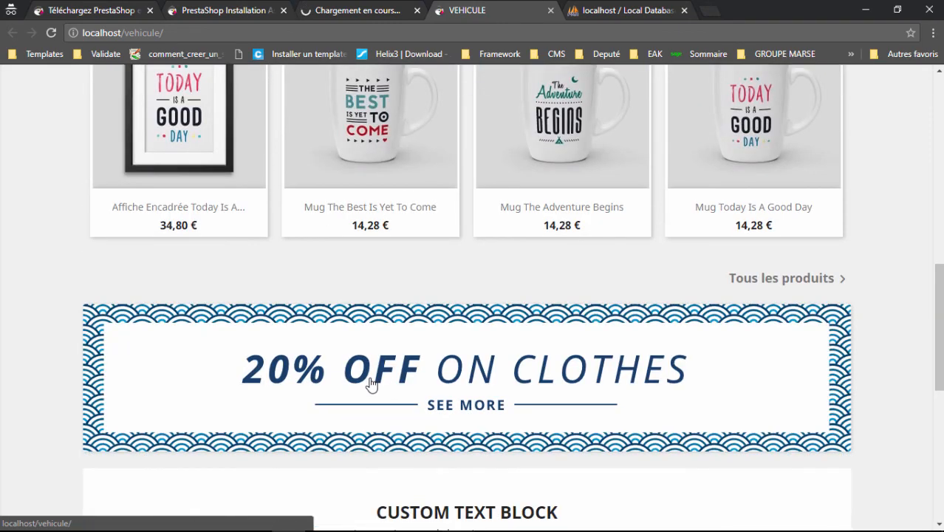
pyautogui.scroll(9, 373, 385)
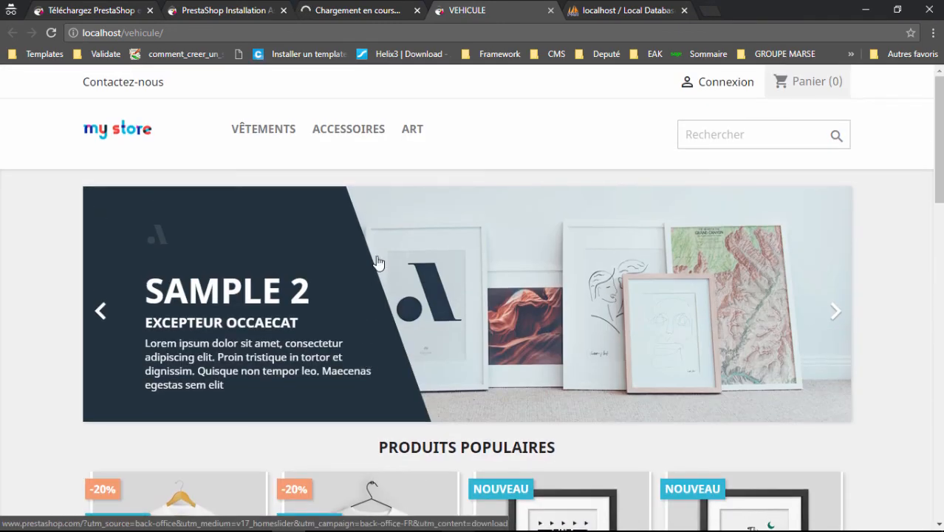
pyautogui.click(361, 10)
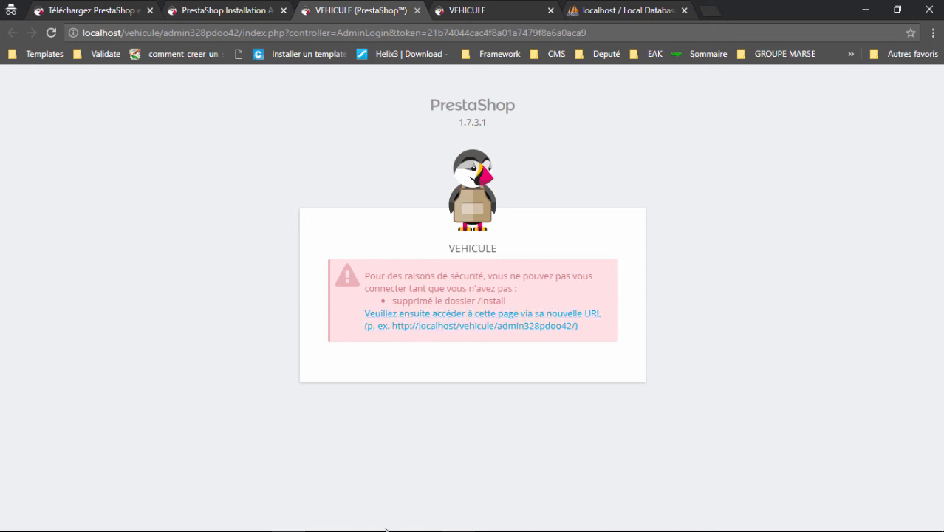
# - Permanently delete the install folder from C:\wamp64\www\vehicule with Shift+Delete, then return to Chrome
pyautogui.moveTo(250, 526)
pyautogui.click(119, 518)
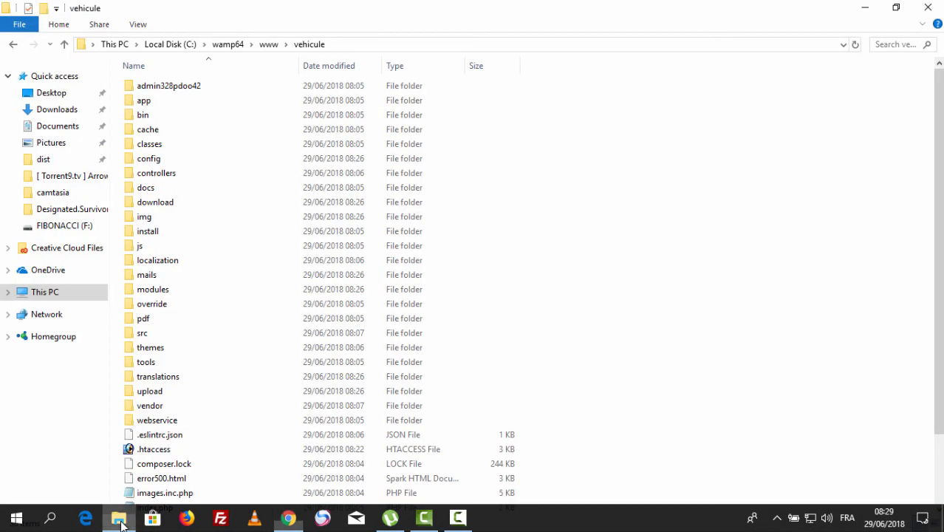
pyautogui.scroll(-2, 244, 217)
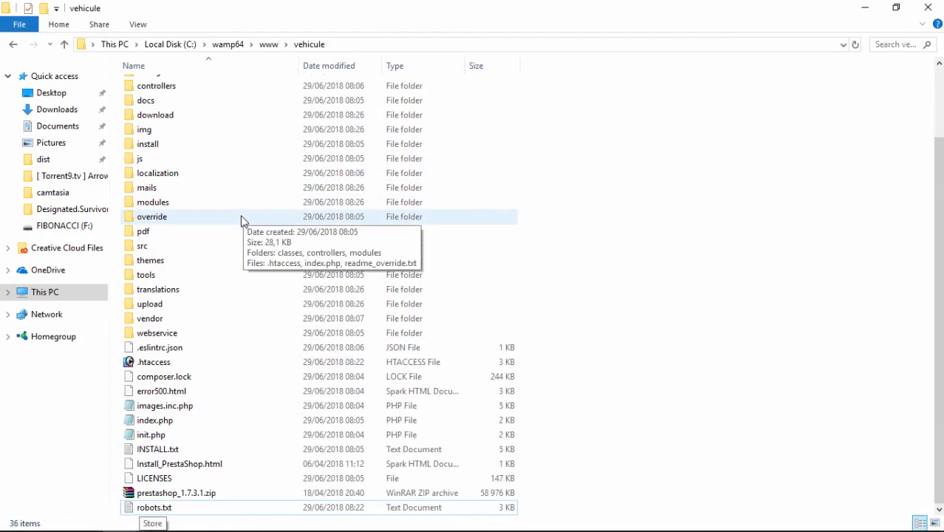
pyautogui.scroll(2, 217, 237)
pyautogui.click(169, 237)
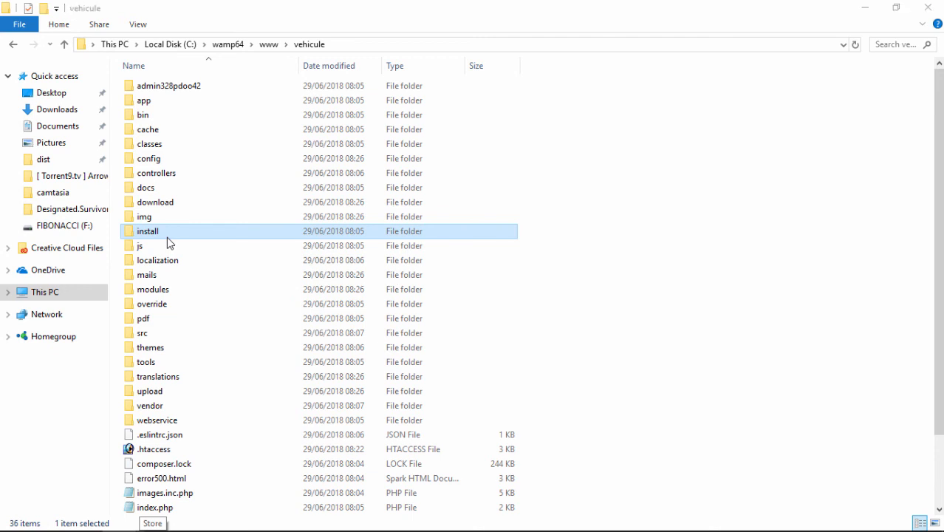
pyautogui.hotkey('shift', 'Delete')
pyautogui.press('Return')
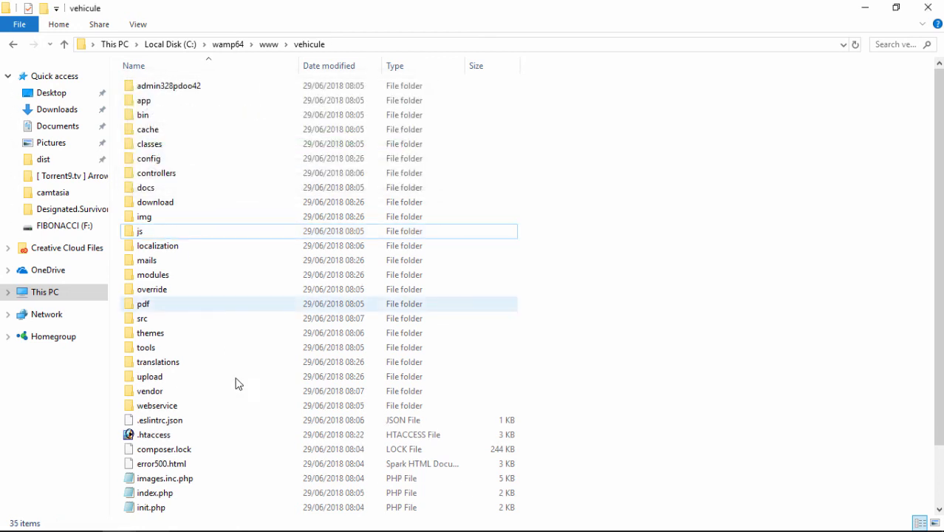
pyautogui.moveTo(250, 523)
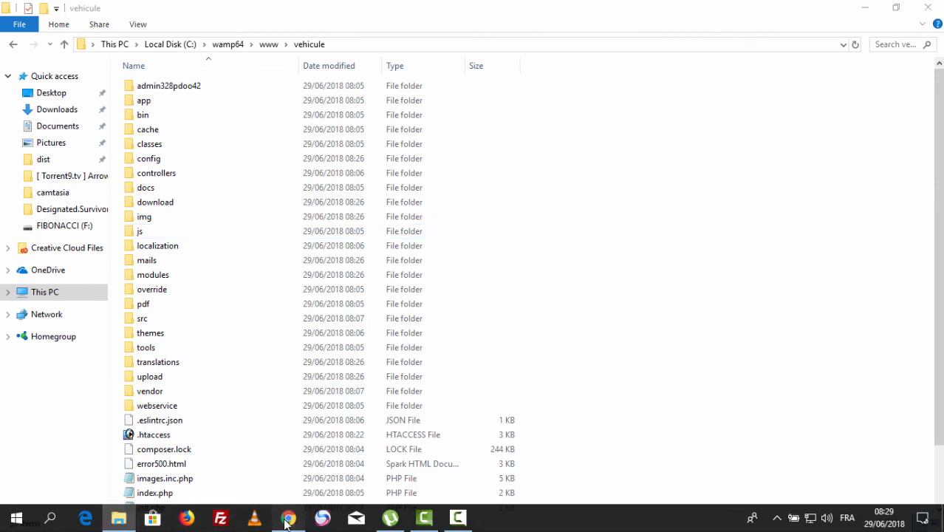
pyautogui.click(289, 518)
# - Reload the admin URL and sign in with the saved admin e-mail and the account password
pyautogui.click(466, 35)
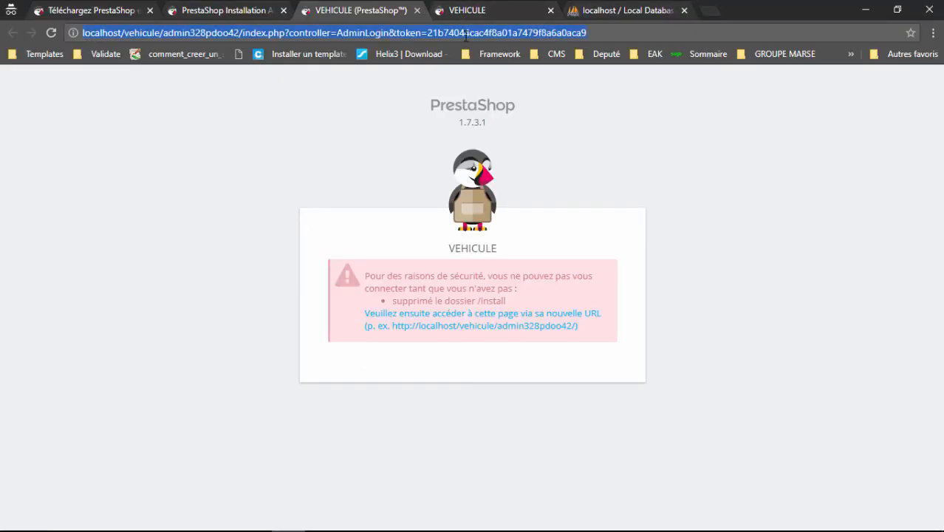
pyautogui.press('Return')
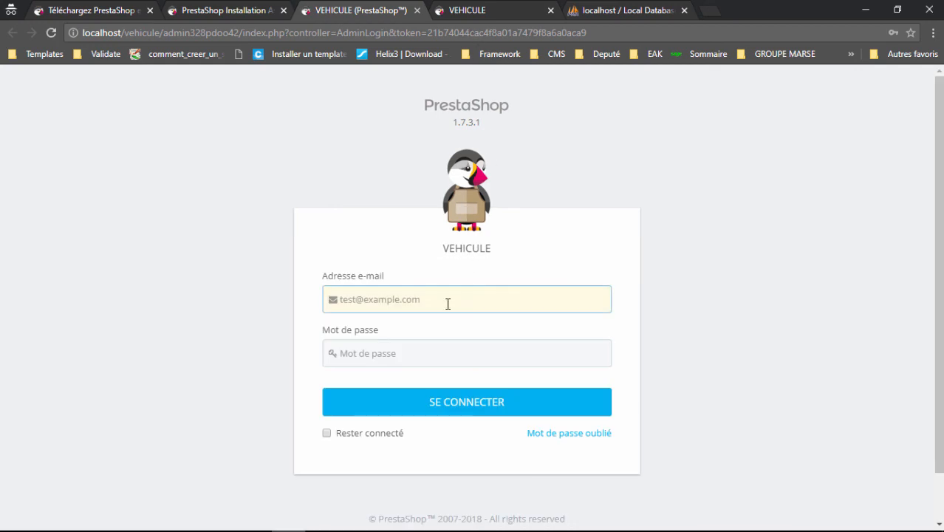
pyautogui.write('sl')
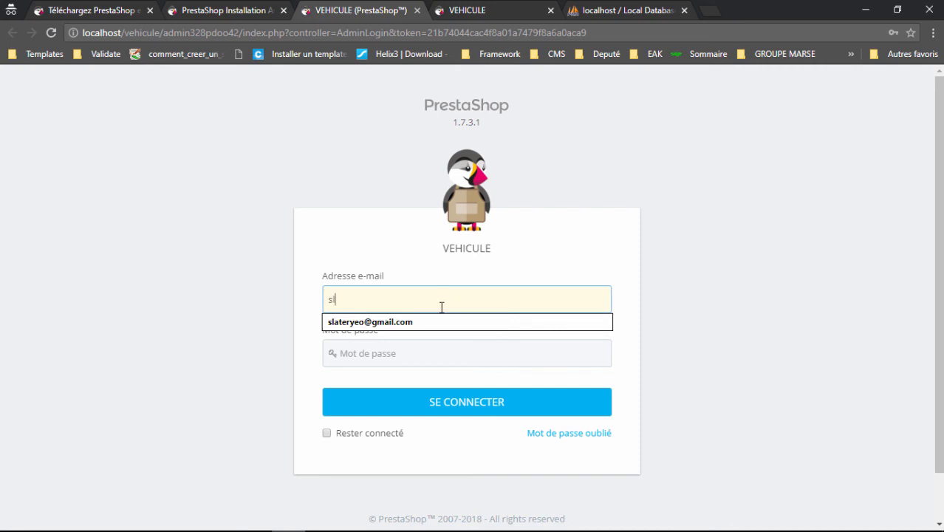
pyautogui.click(440, 322)
pyautogui.moveTo(375, 353); pyautogui.dragTo(301, 360)
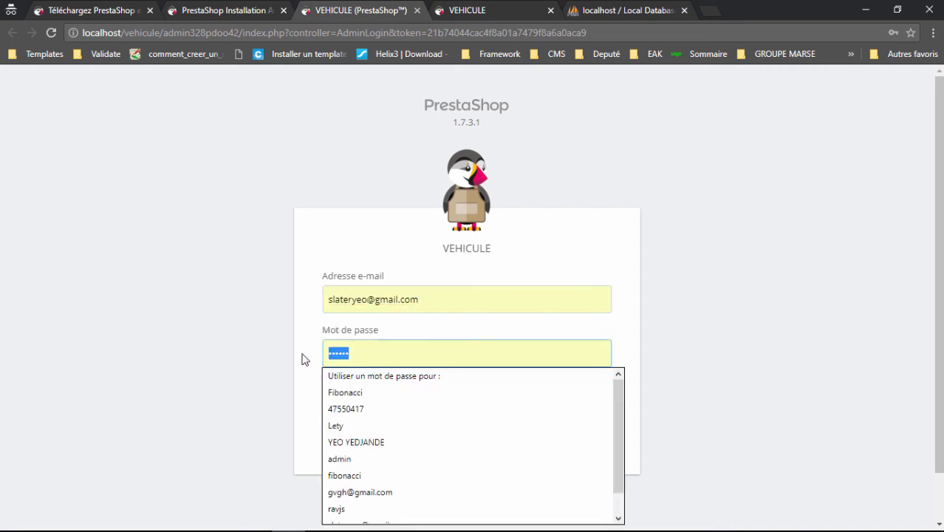
pyautogui.write('a')
pyautogui.write('•••••')
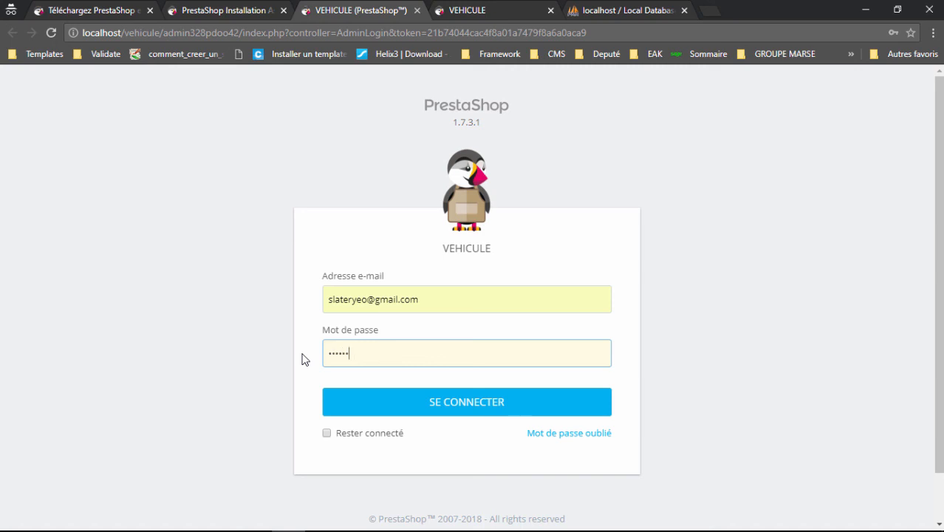
pyautogui.write('••')
pyautogui.click(445, 415)
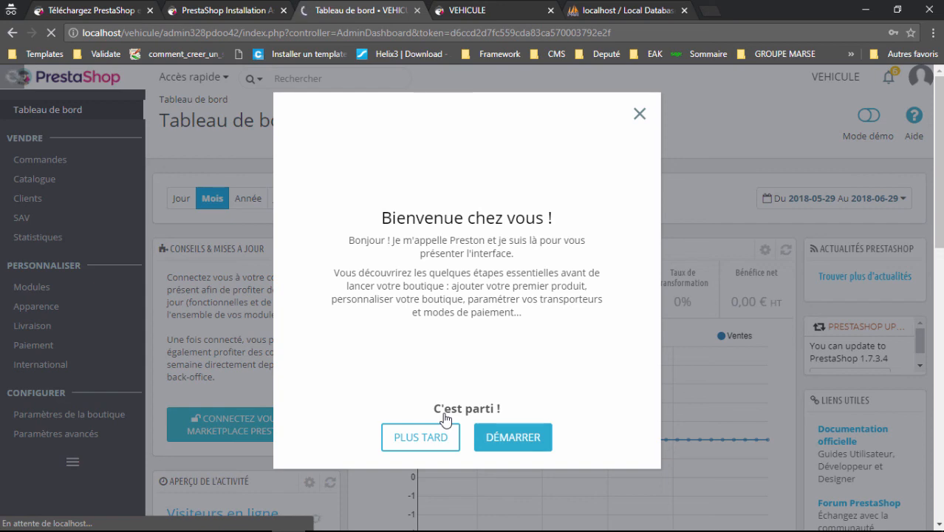
pyautogui.click(199, 10)
pyautogui.scroll(3, 293, 221)
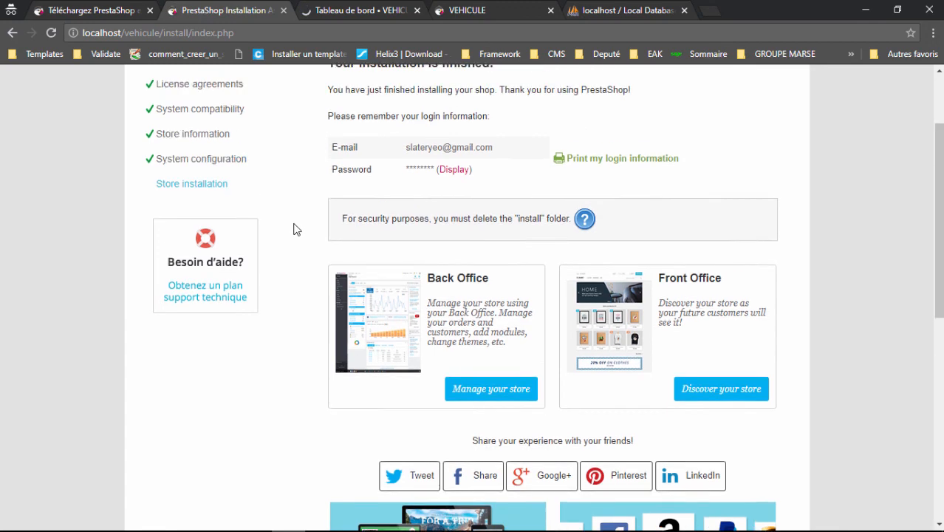
pyautogui.click(473, 10)
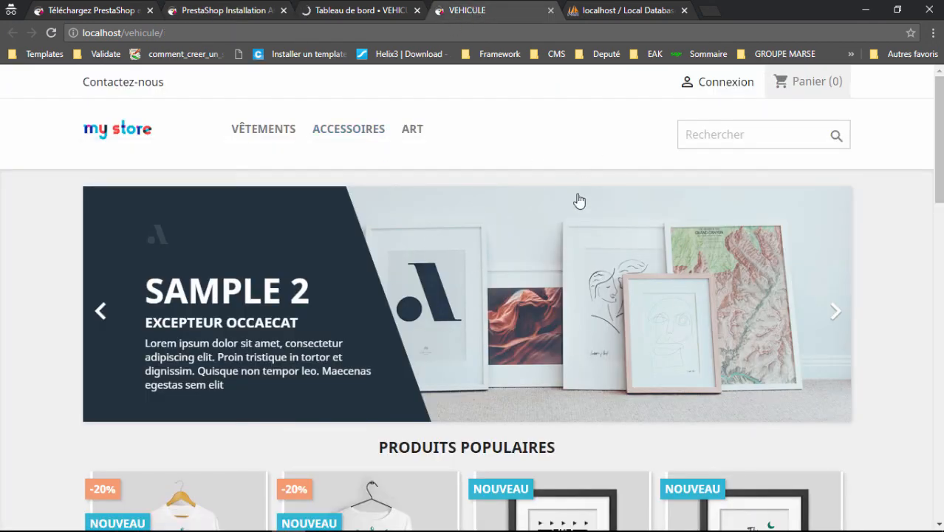
pyautogui.click(372, 11)
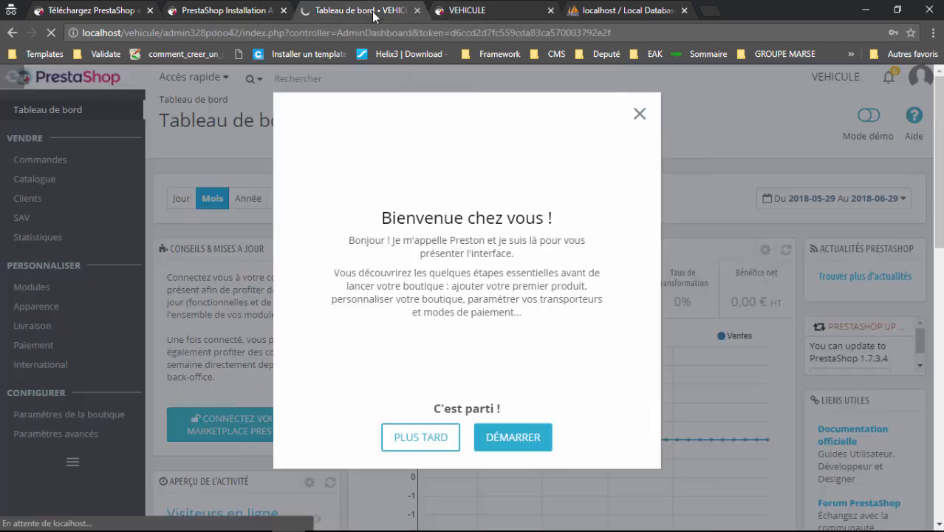